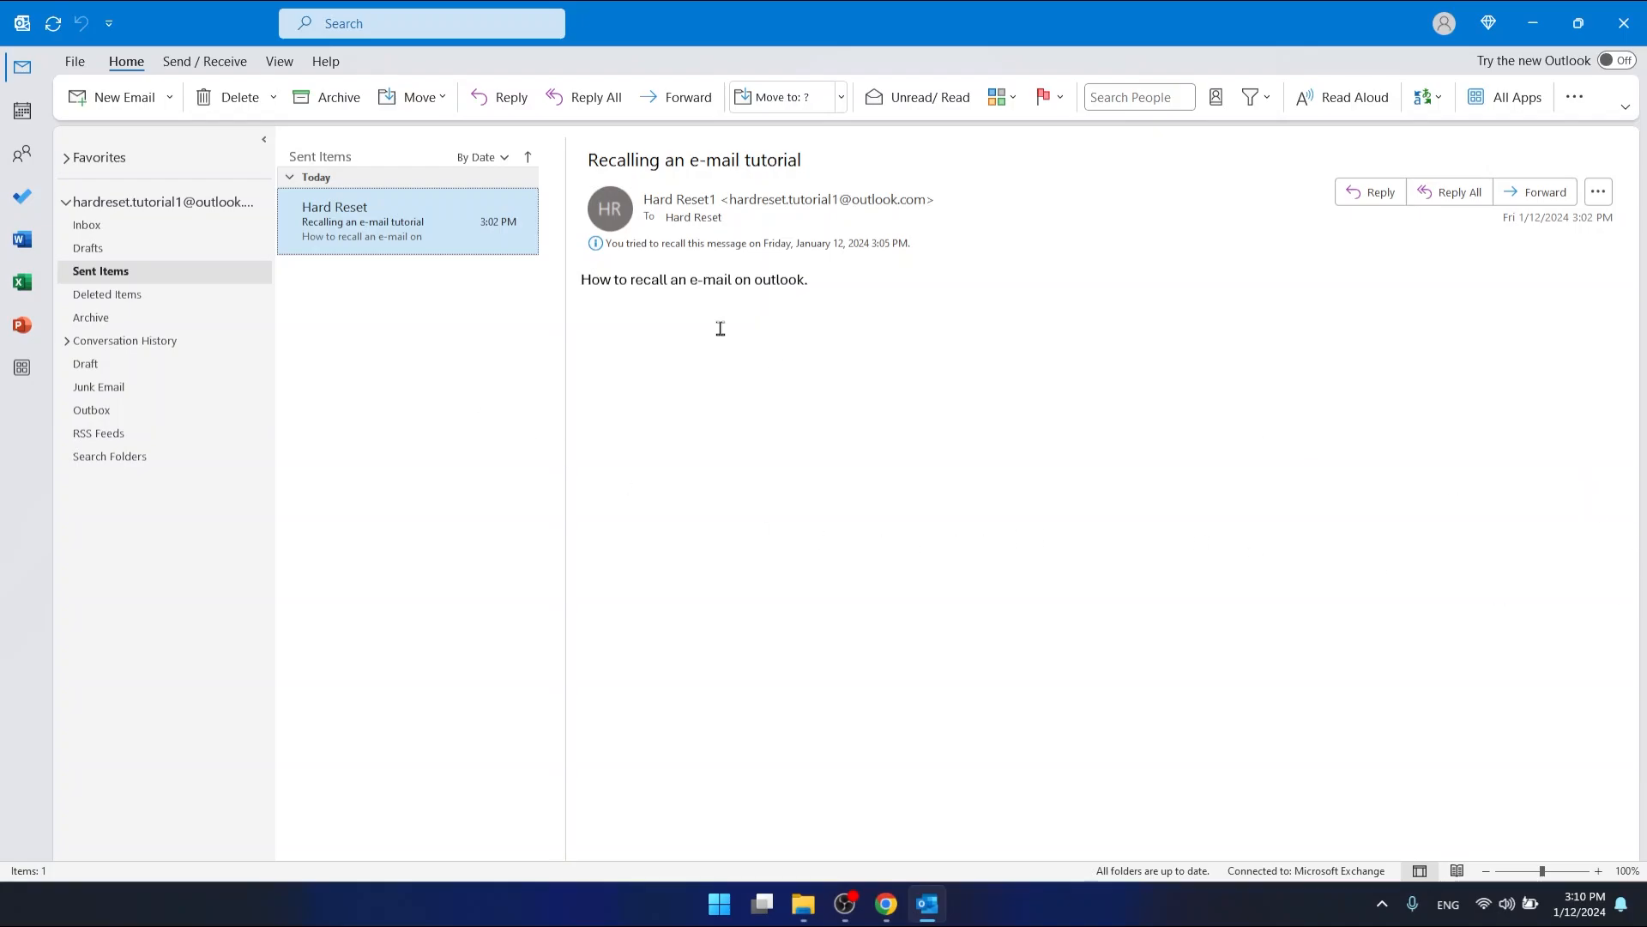
- Open the e-mail signature settings from the mail options
{"action": "left_click", "coordinate": [77, 63]}
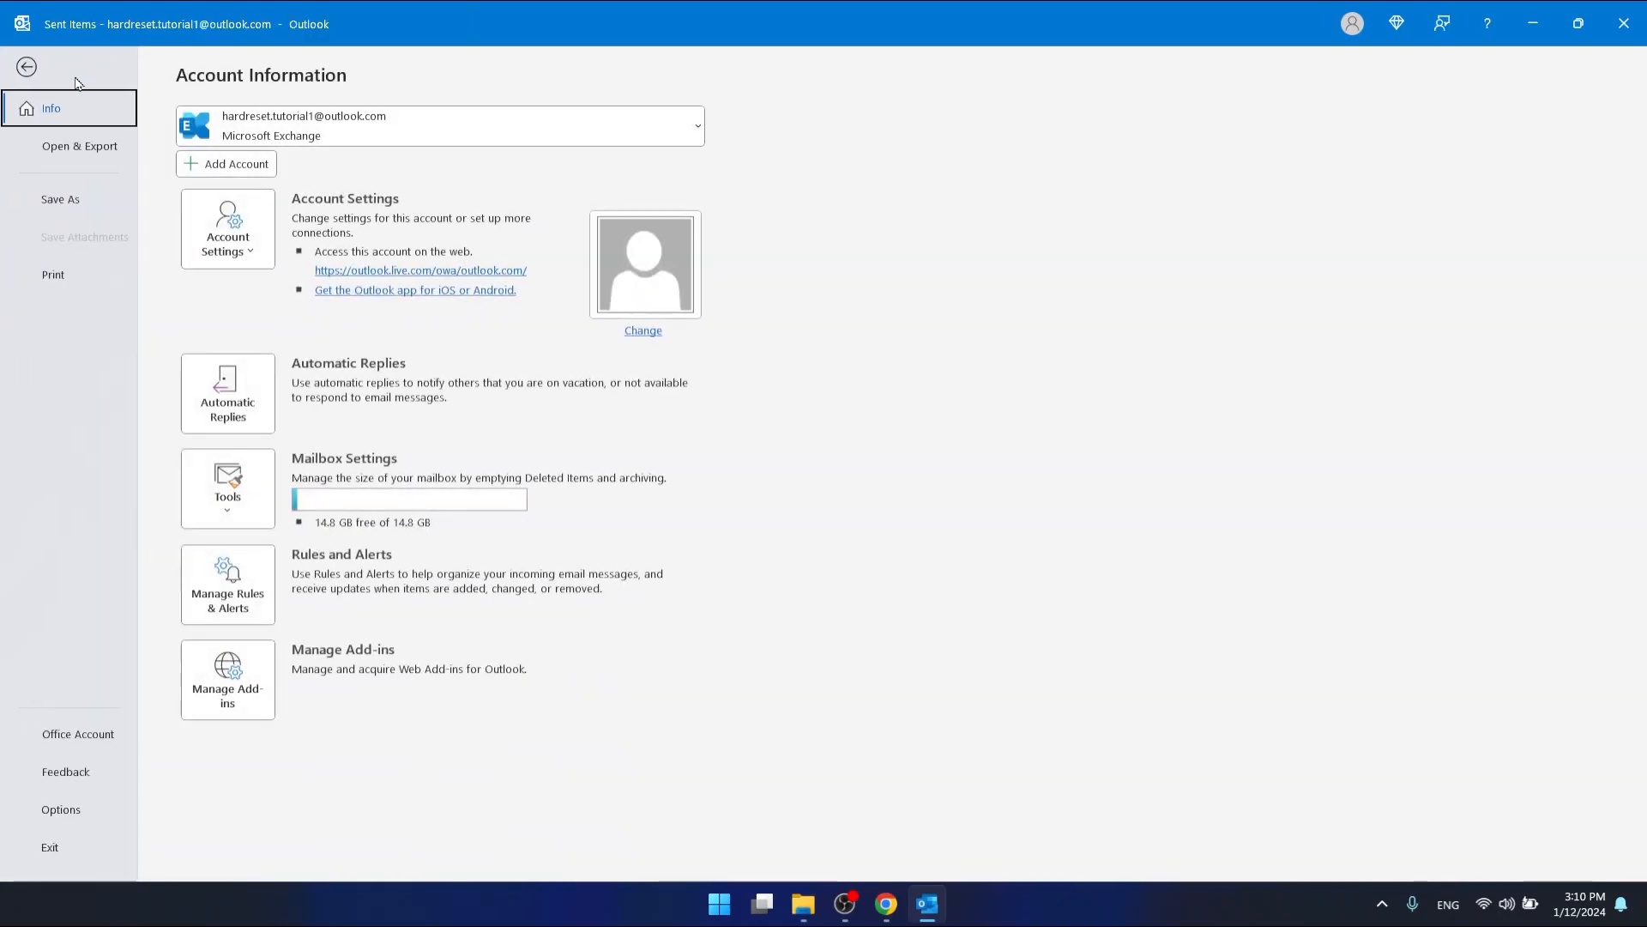
{"action": "left_click", "coordinate": [71, 814]}
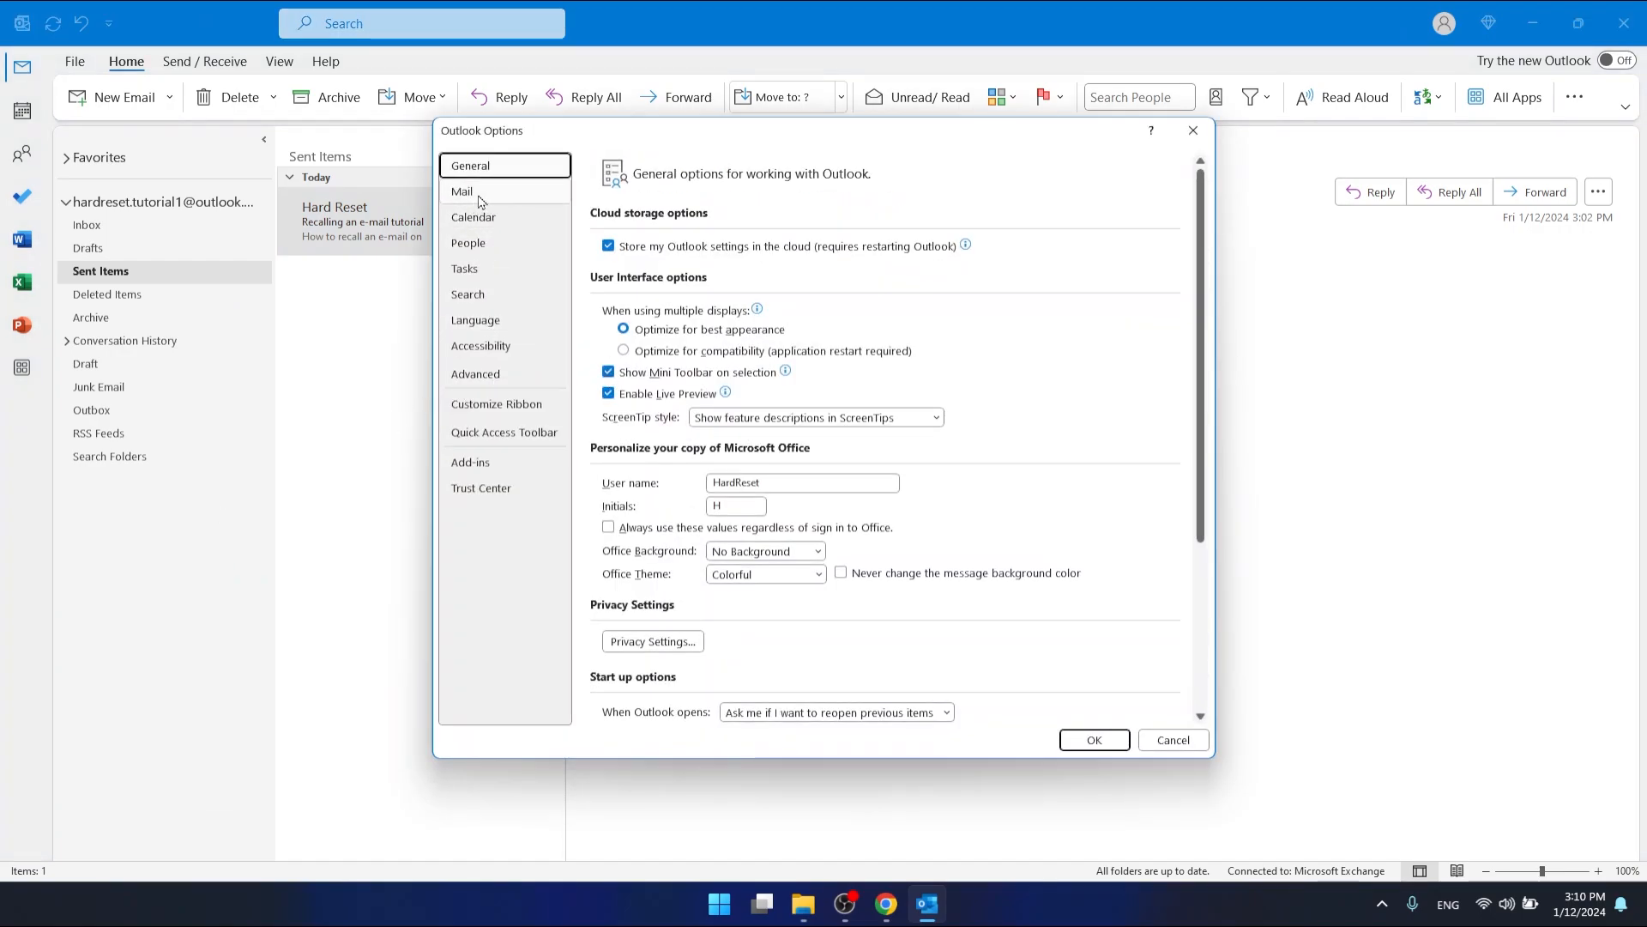
{"action": "left_click", "coordinate": [480, 199]}
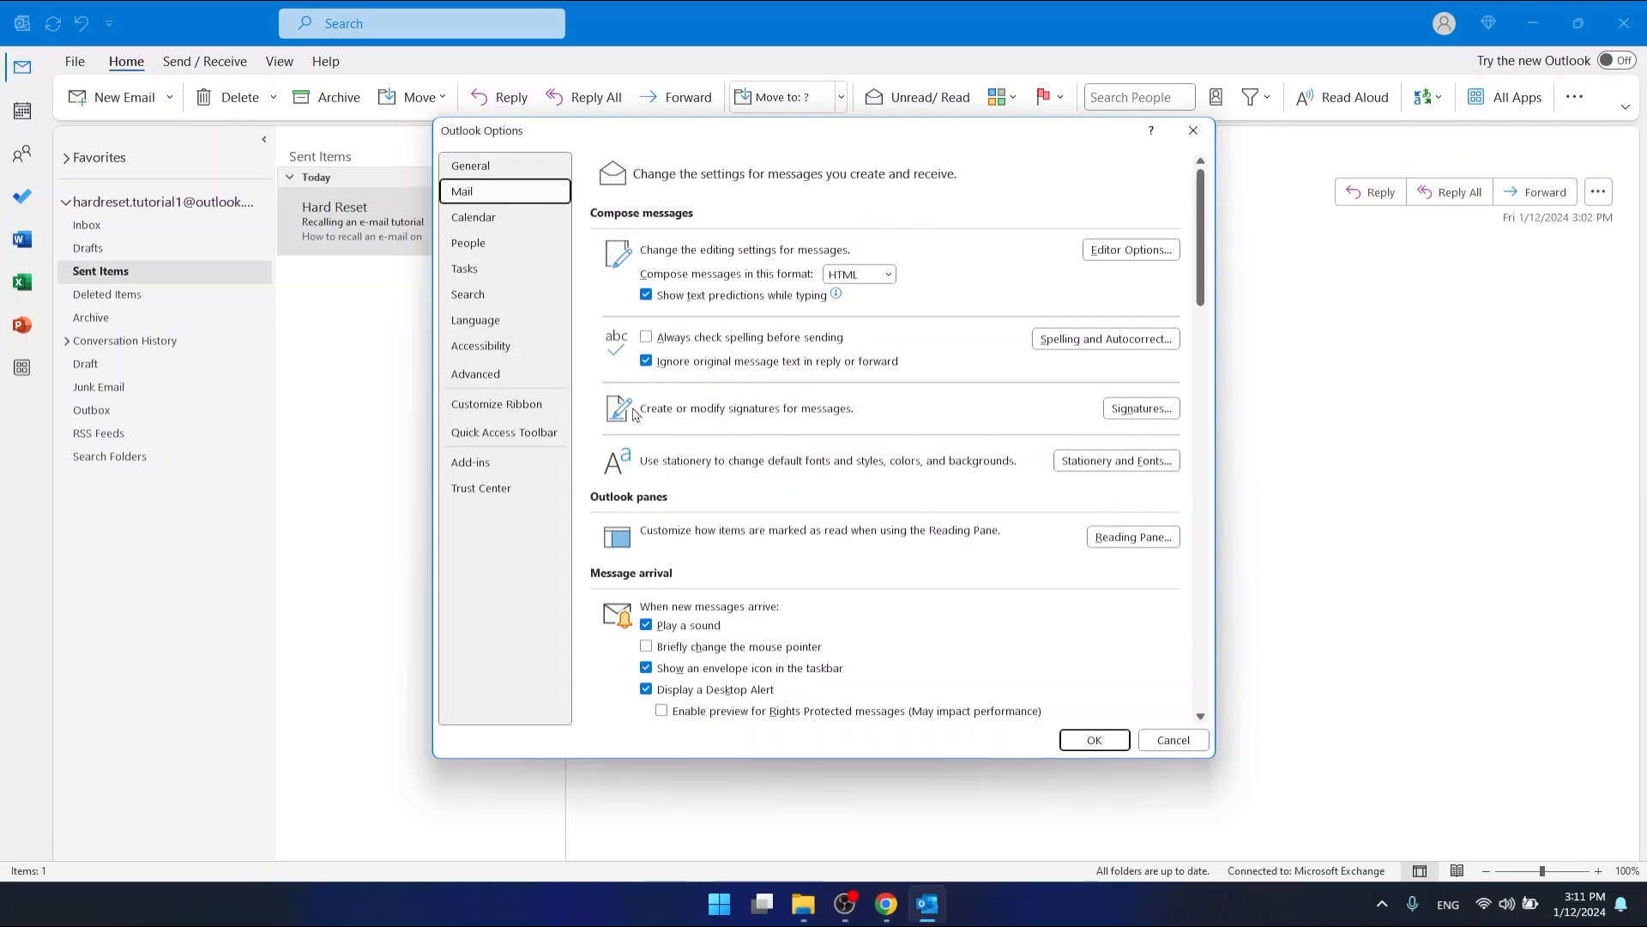
{"action": "left_click", "coordinate": [1139, 412]}
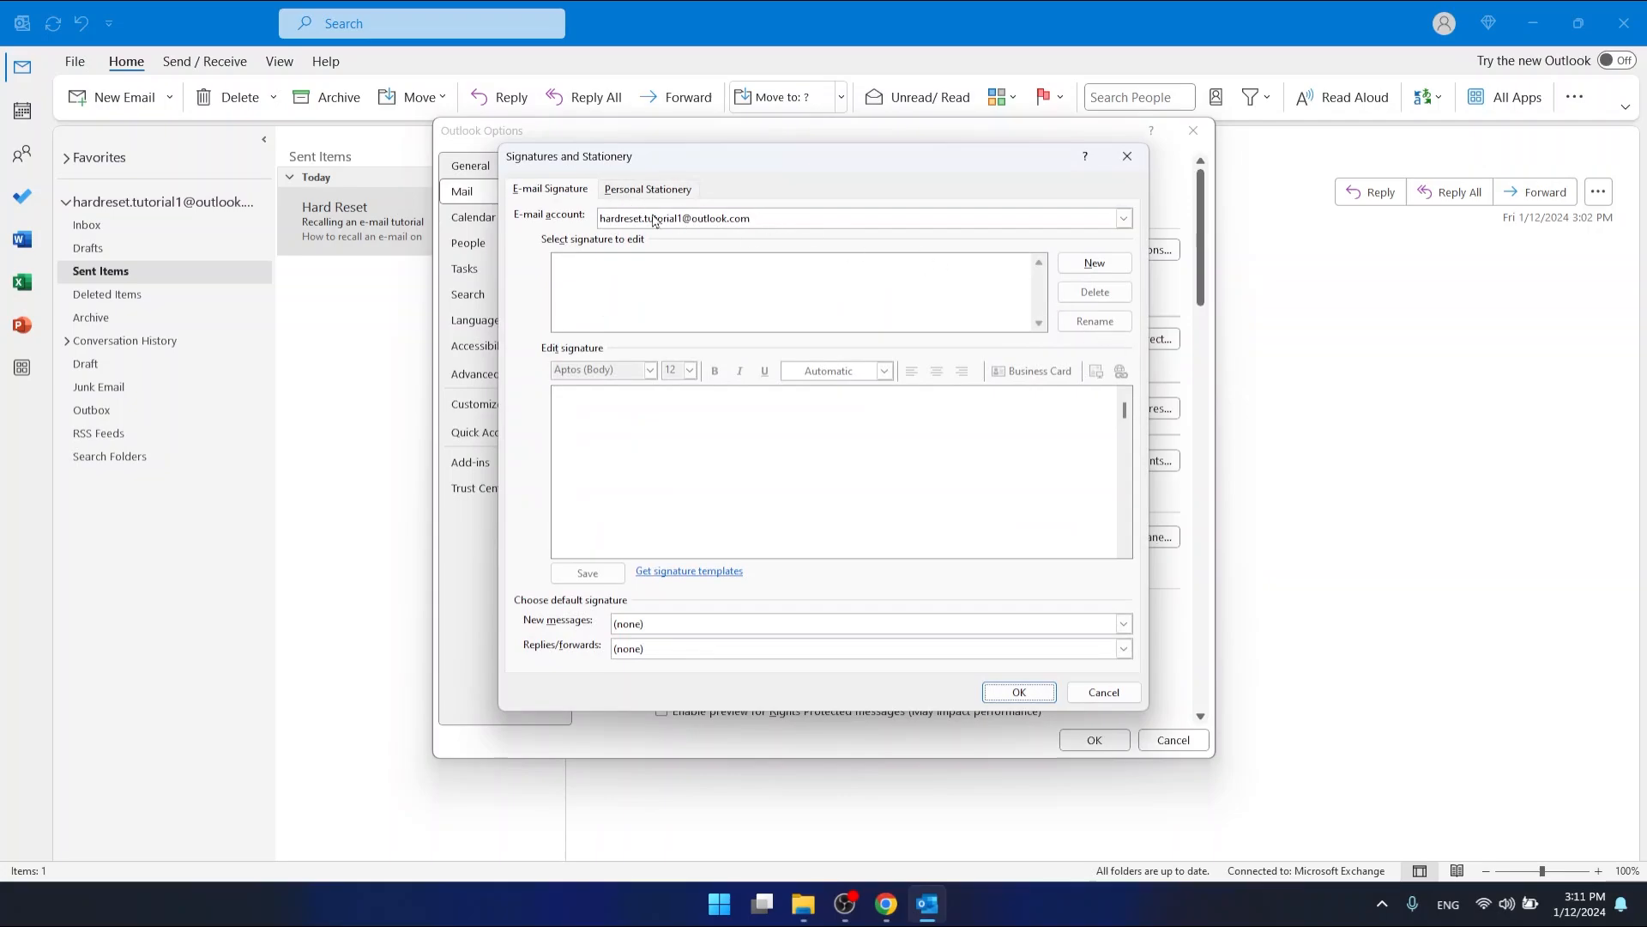
{"action": "mouse_move", "coordinate": [676, 159]}
{"action": "left_mouse_down"}
{"action": "mouse_move", "coordinate": [633, 162]}
{"action": "mouse_move", "coordinate": [655, 106]}
{"action": "mouse_move", "coordinate": [684, 173]}
{"action": "mouse_move", "coordinate": [701, 150]}
{"action": "left_mouse_up"}
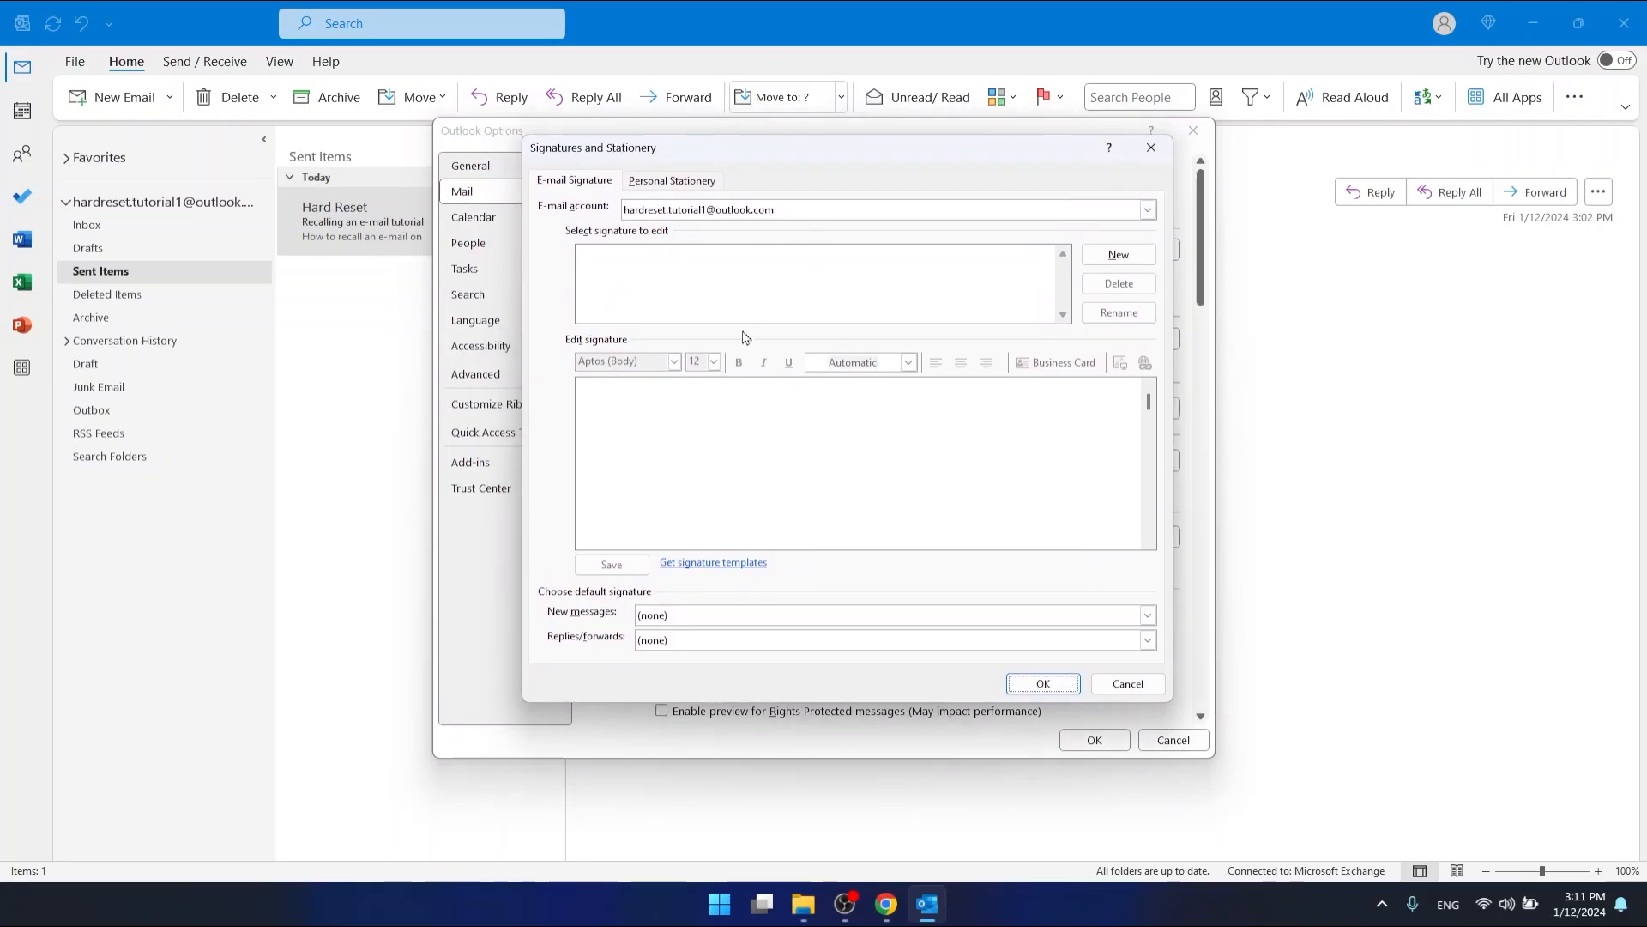
- Create a new signature named "Signature 1" and select it for editing
{"action": "left_click", "coordinate": [1118, 255]}
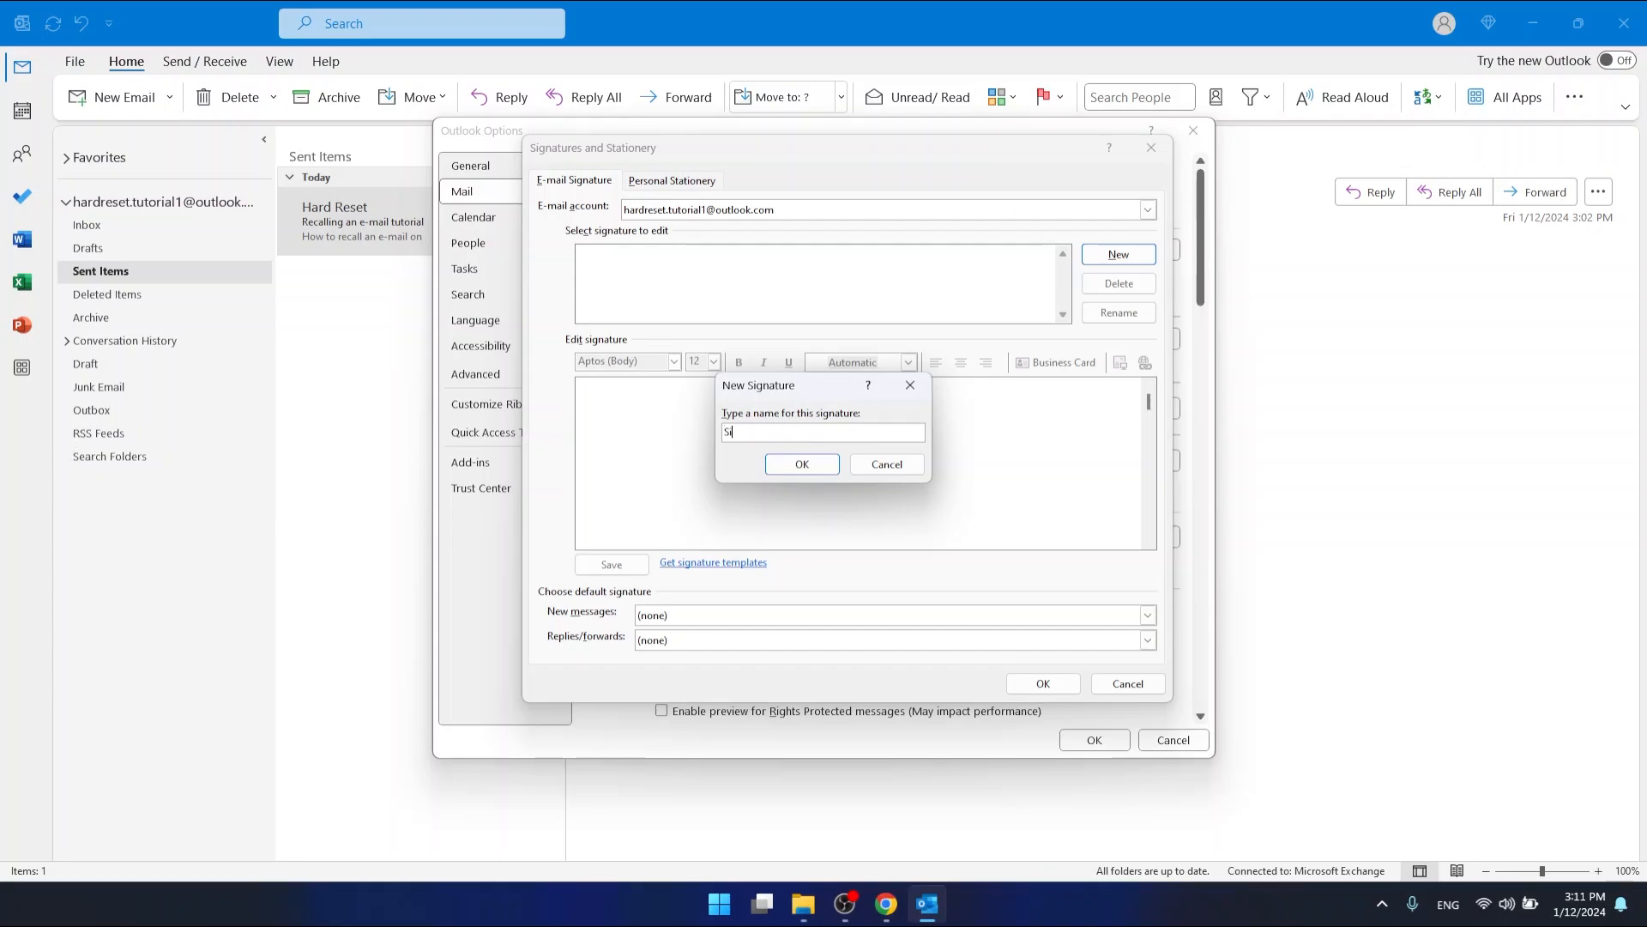
{"action": "type", "text": "re 1"}
{"action": "left_click", "coordinate": [801, 462]}
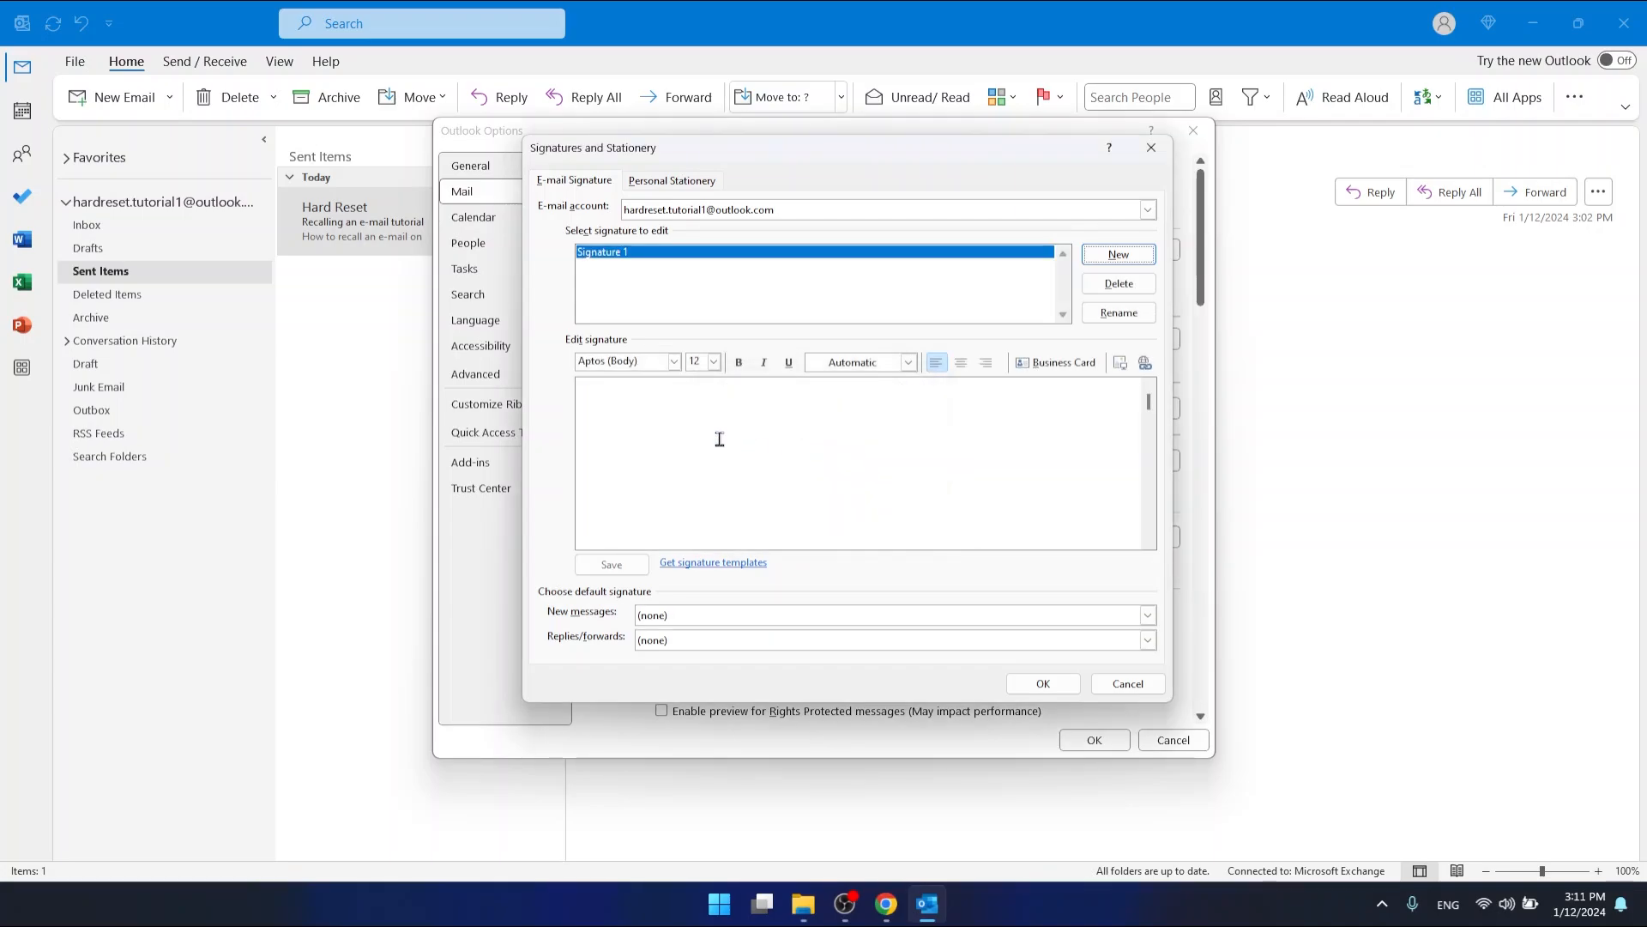
{"action": "left_click", "coordinate": [604, 255]}
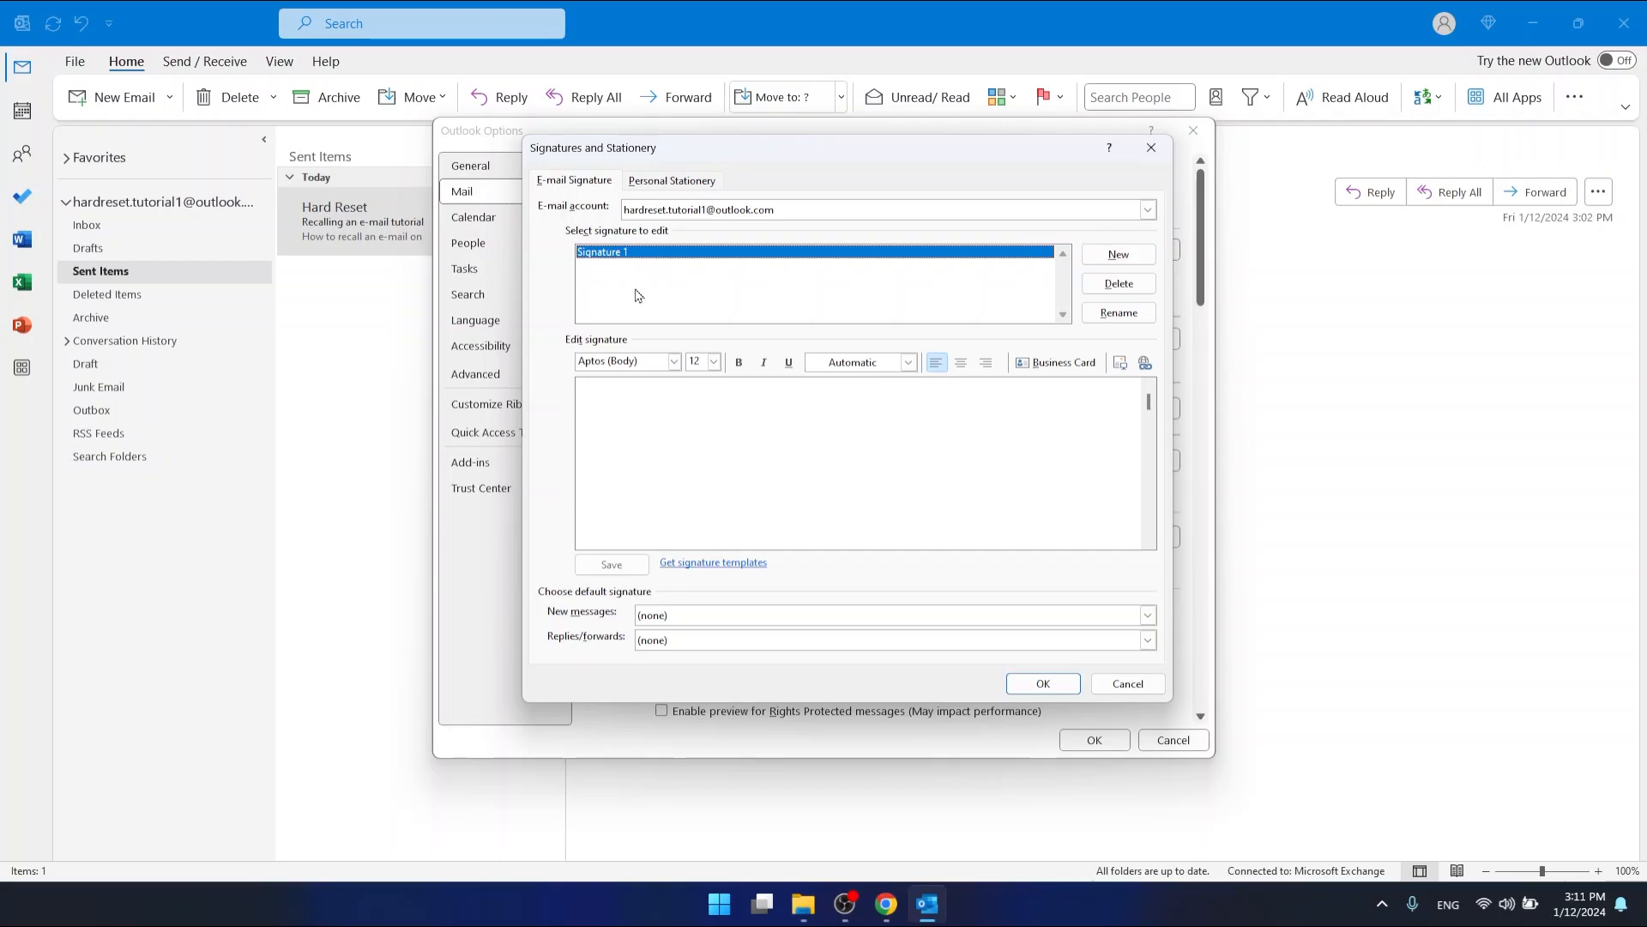
{"action": "left_click", "coordinate": [704, 424]}
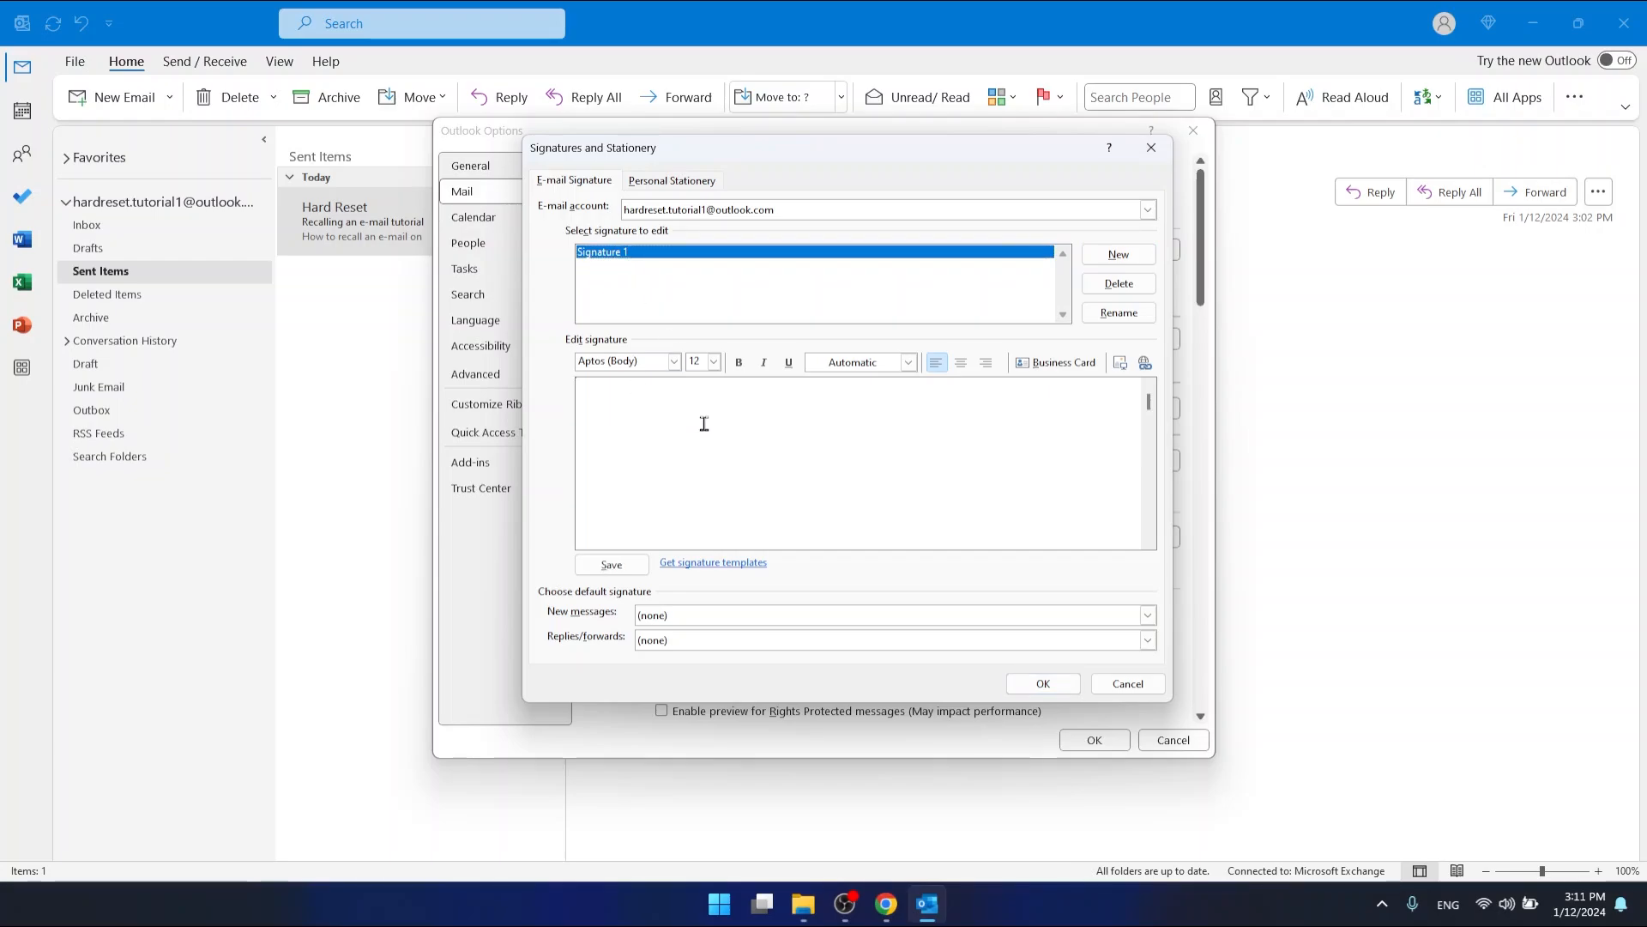
{"action": "left_click", "coordinate": [675, 367]}
{"action": "left_click", "coordinate": [675, 367]}
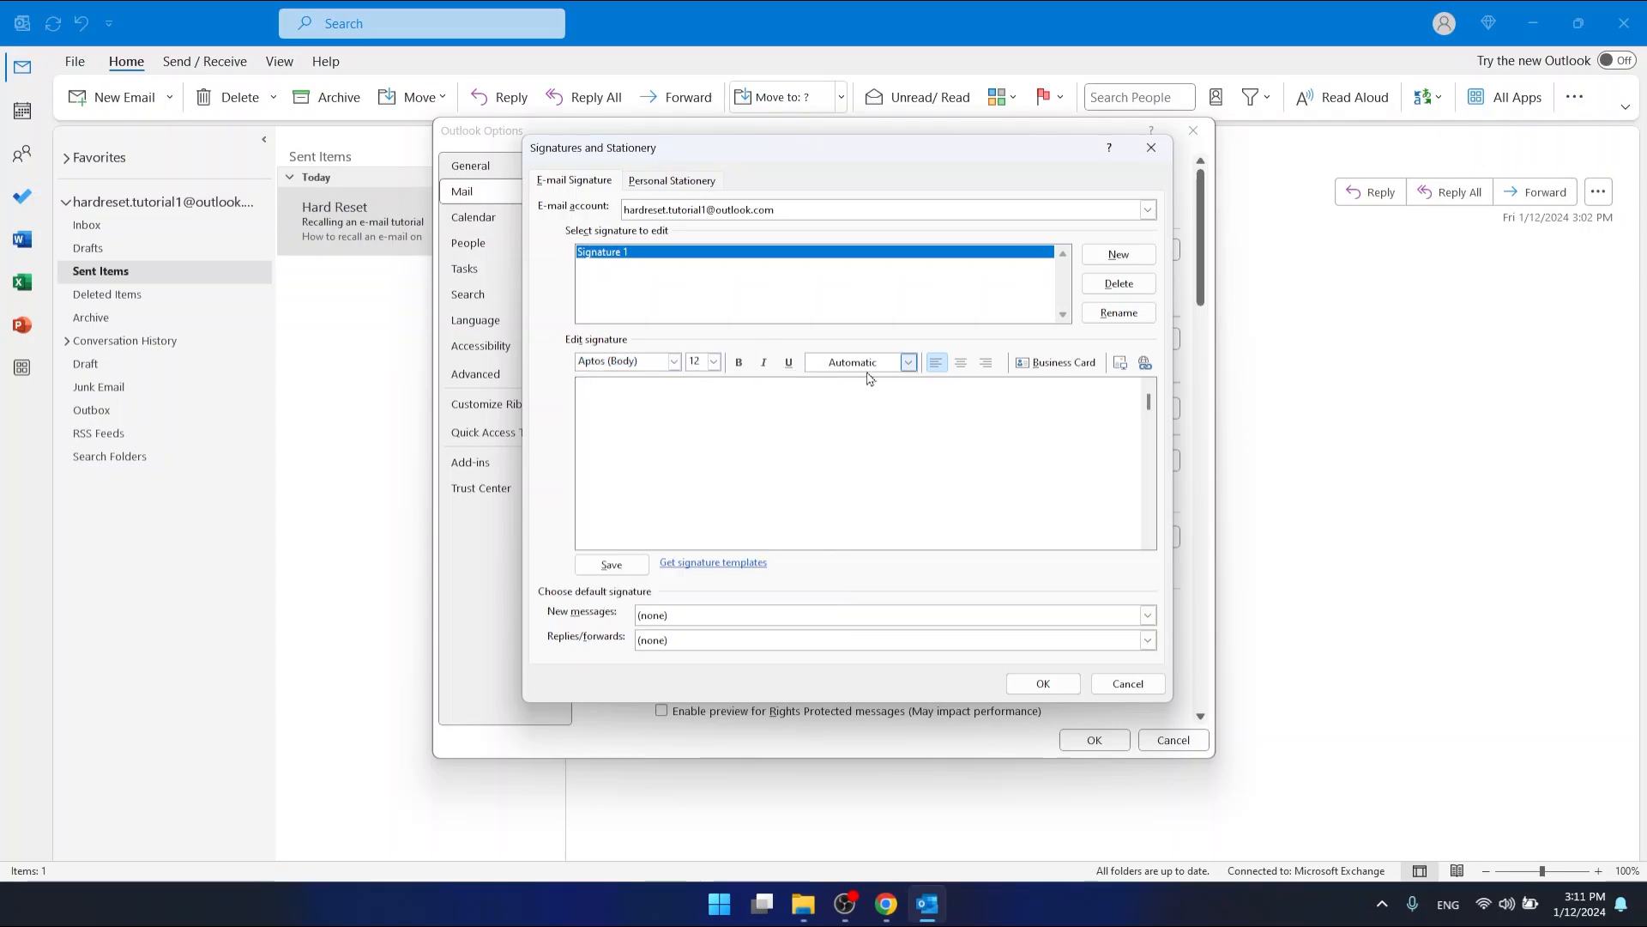
{"action": "left_click", "coordinate": [742, 370]}
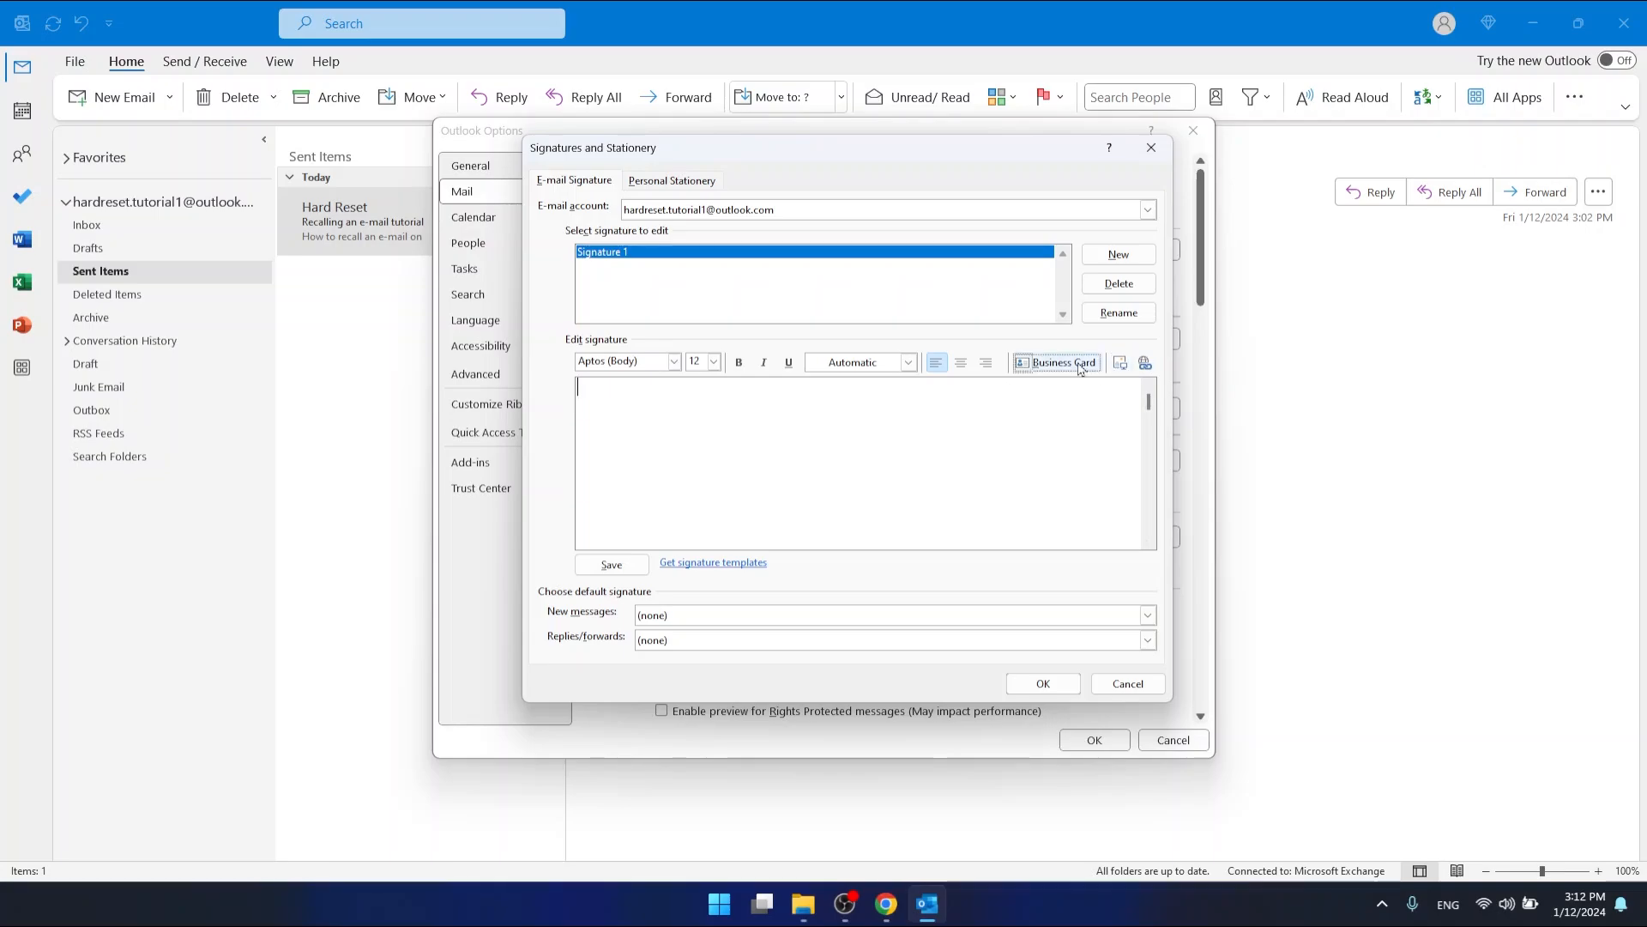
- Write the signature text on three lines: "Hard Reset", "Hardreset.info" and the phone number
{"action": "left_click", "coordinate": [766, 426]}
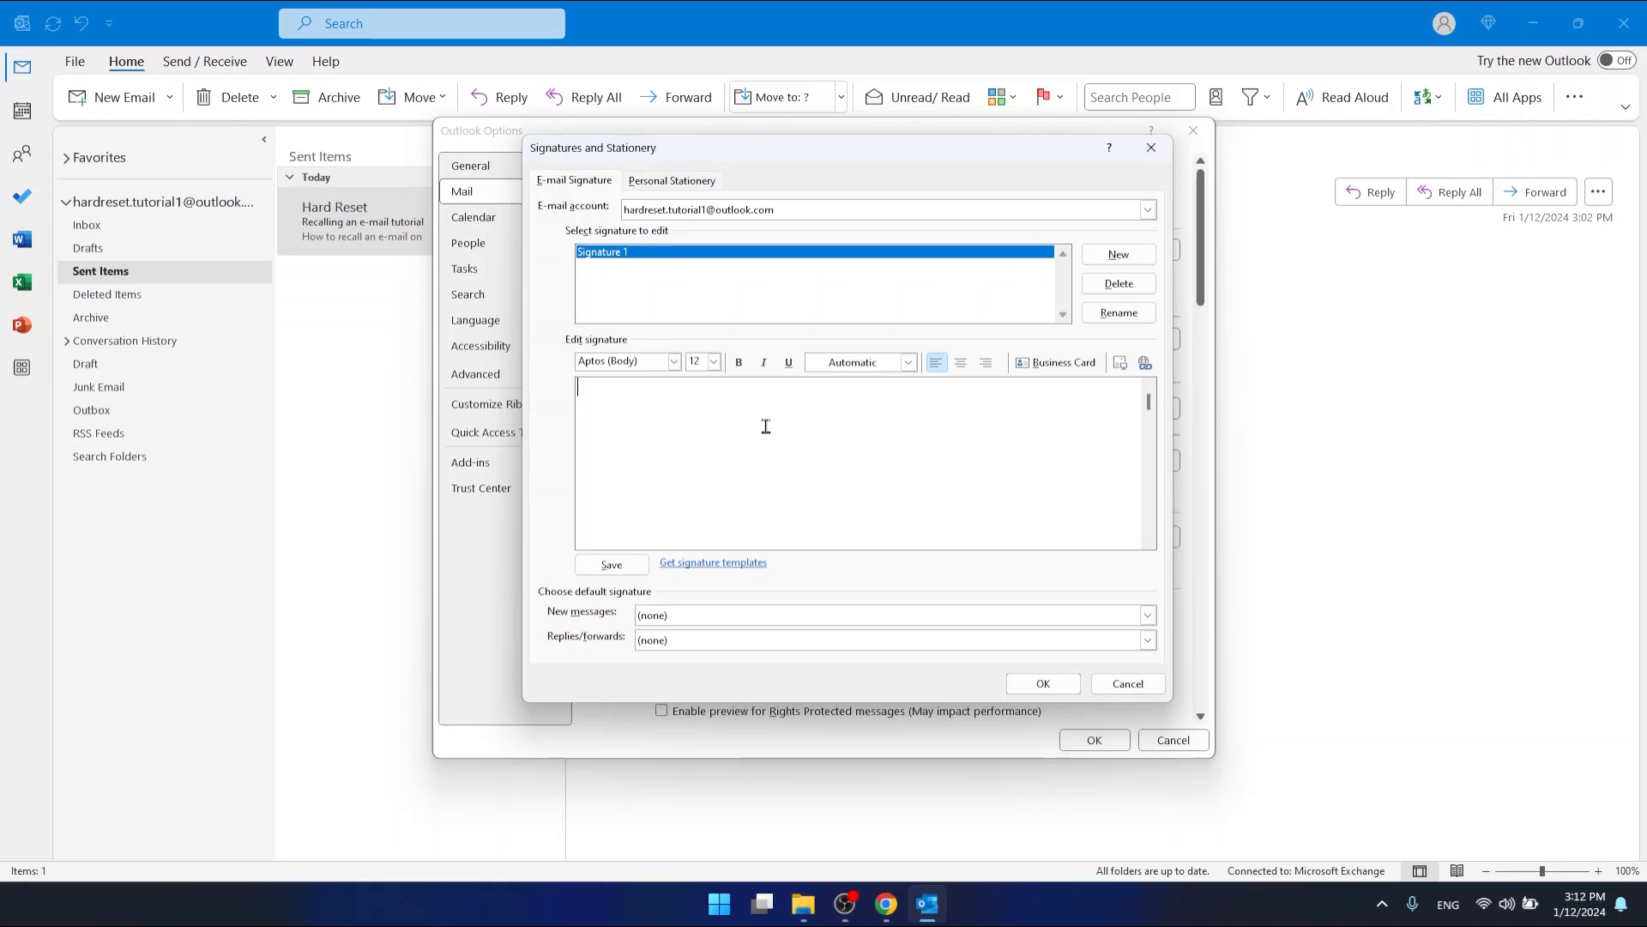
{"action": "type", "text": "Hard Reset"}
{"action": "key", "text": "Return"}
{"action": "type", "text": "hardreset.info"}
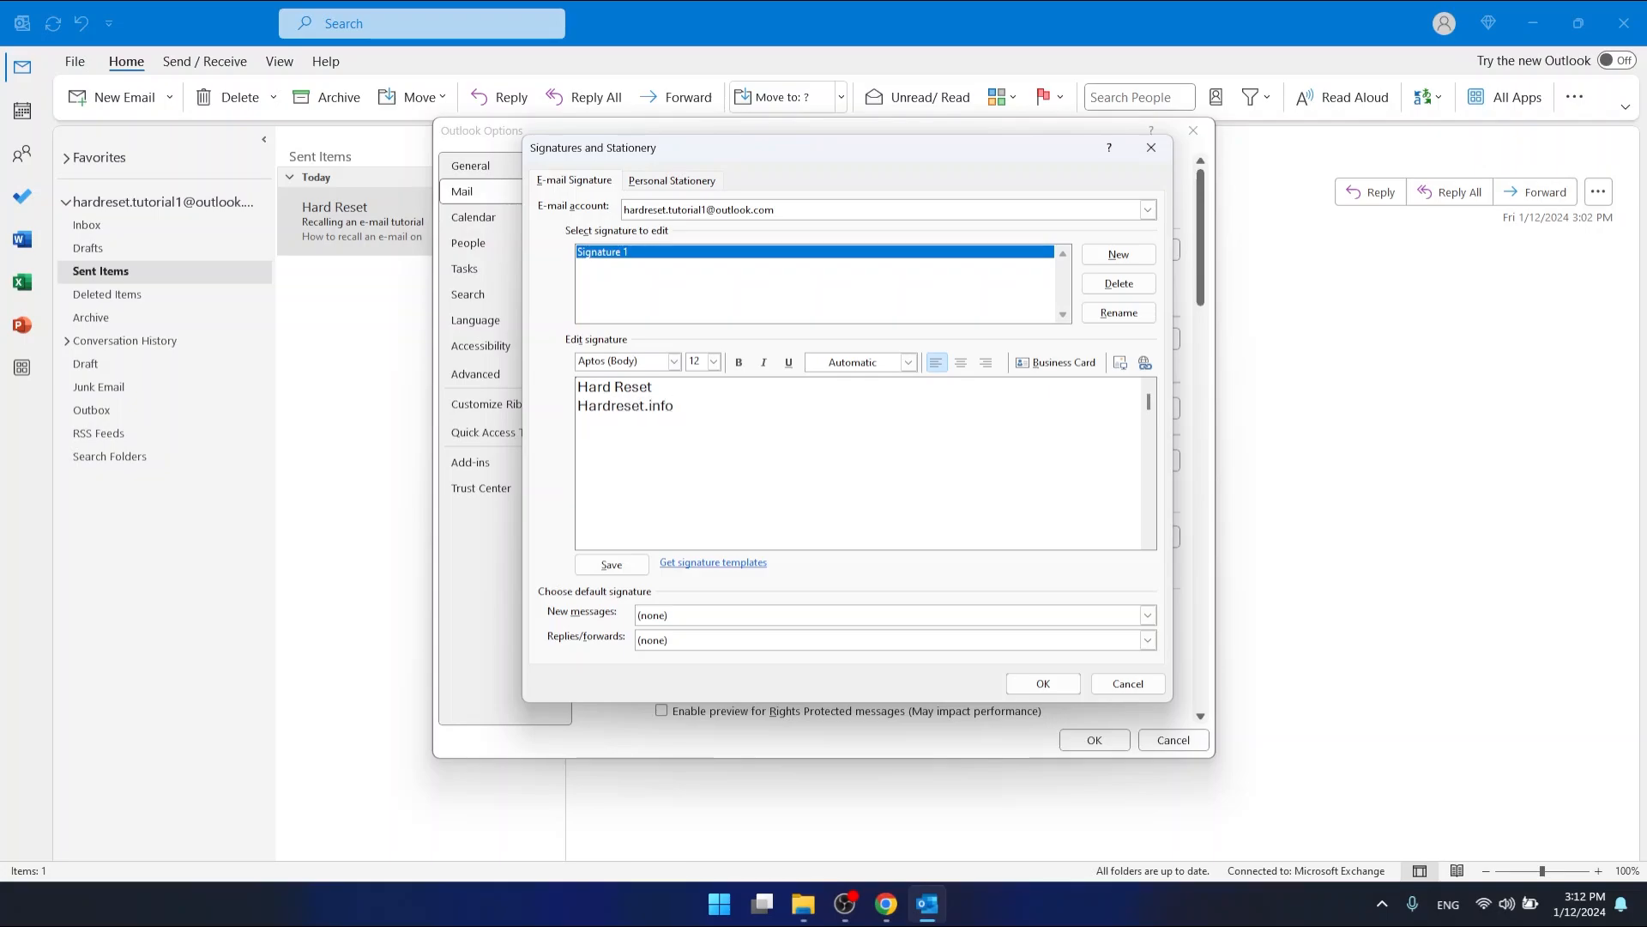
{"action": "type", "text": "123 123 123"}
- Make the "Hard Reset" line of the signature bold and the "Hardreset.info" line italic
{"action": "left_click_drag", "start_coordinate": [672, 383], "coordinate": [582, 395]}
{"action": "right_click", "coordinate": [606, 390]}
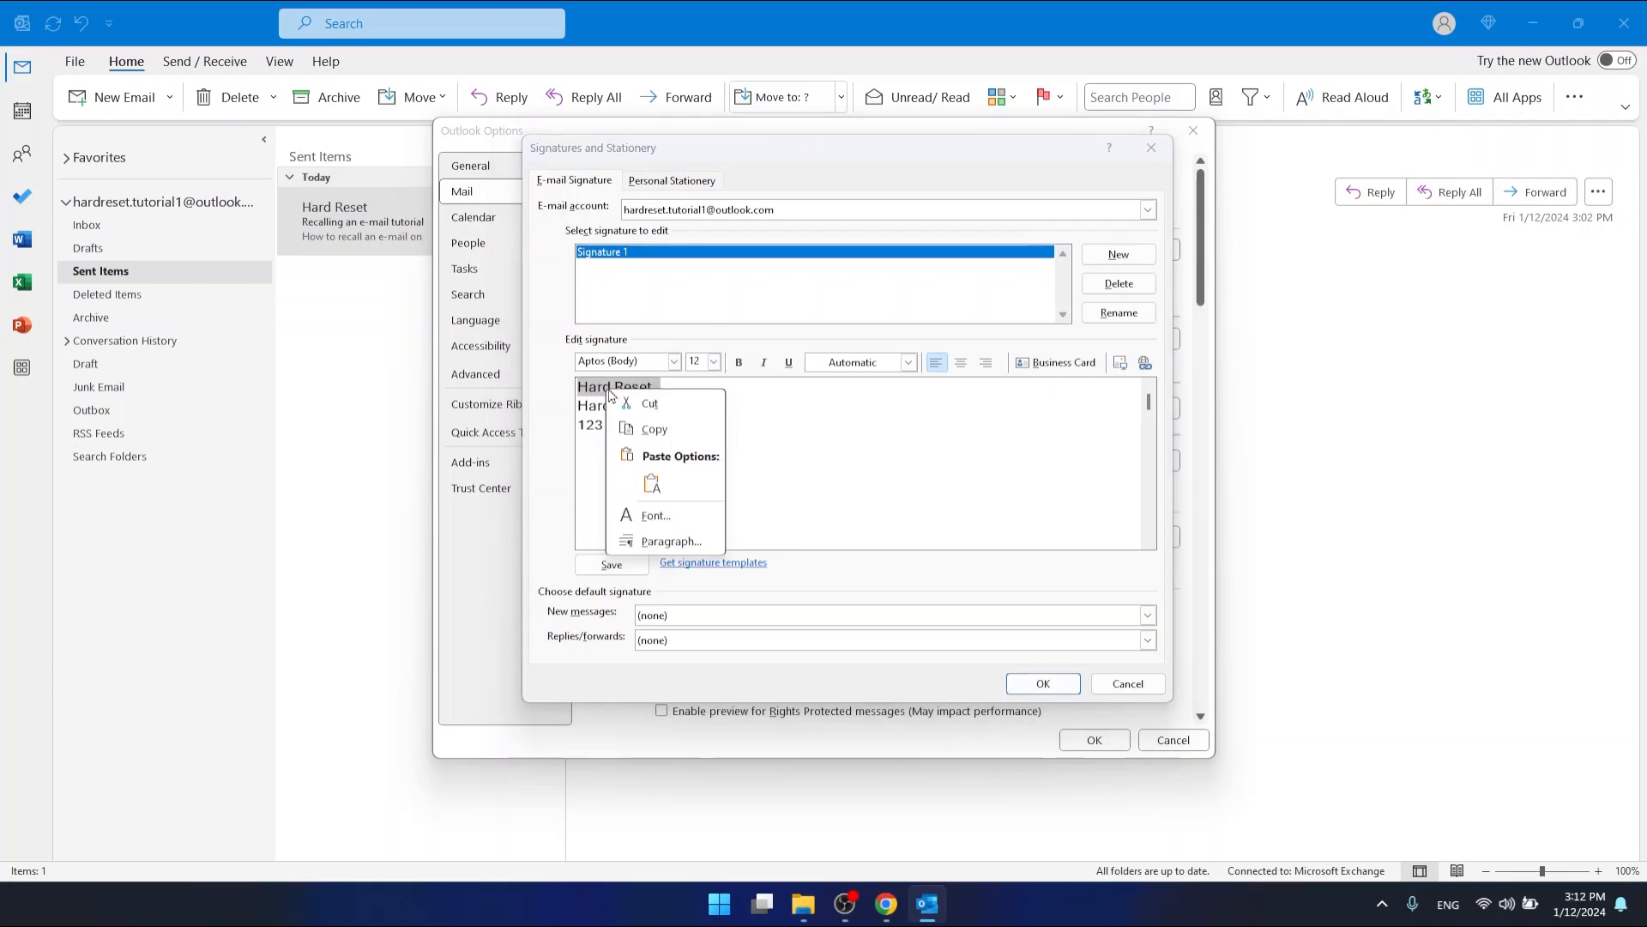
{"action": "left_click", "coordinate": [691, 426]}
{"action": "left_click", "coordinate": [738, 362]}
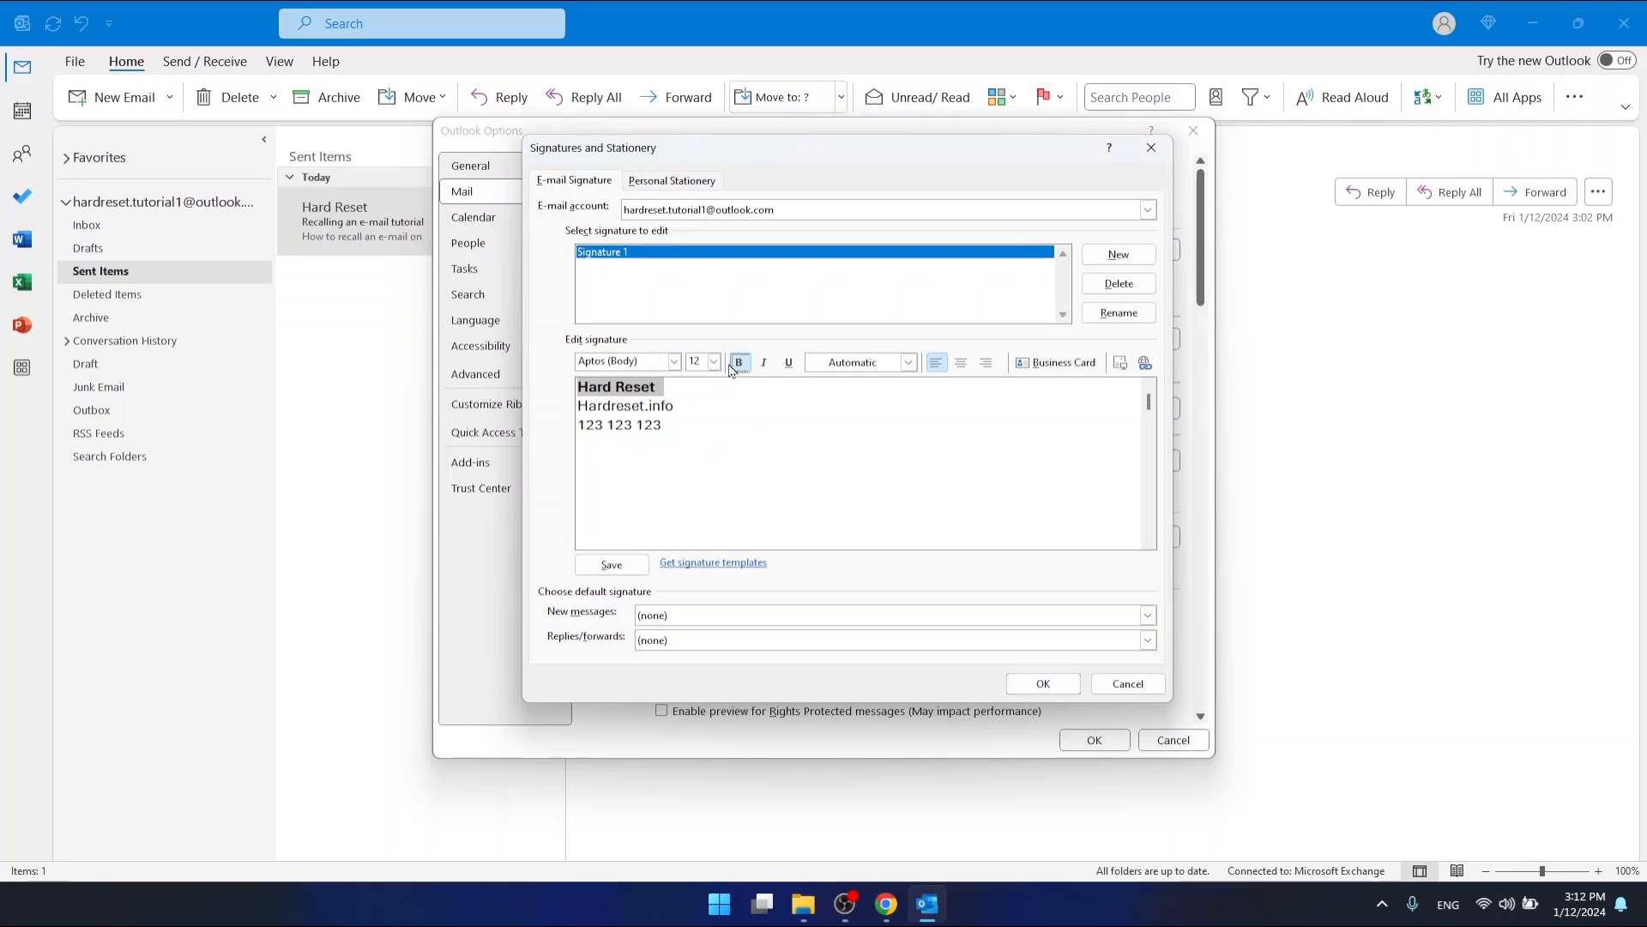
{"action": "left_click", "coordinate": [654, 408]}
{"action": "double_click", "coordinate": [654, 406]}
{"action": "triple_click", "coordinate": [652, 407]}
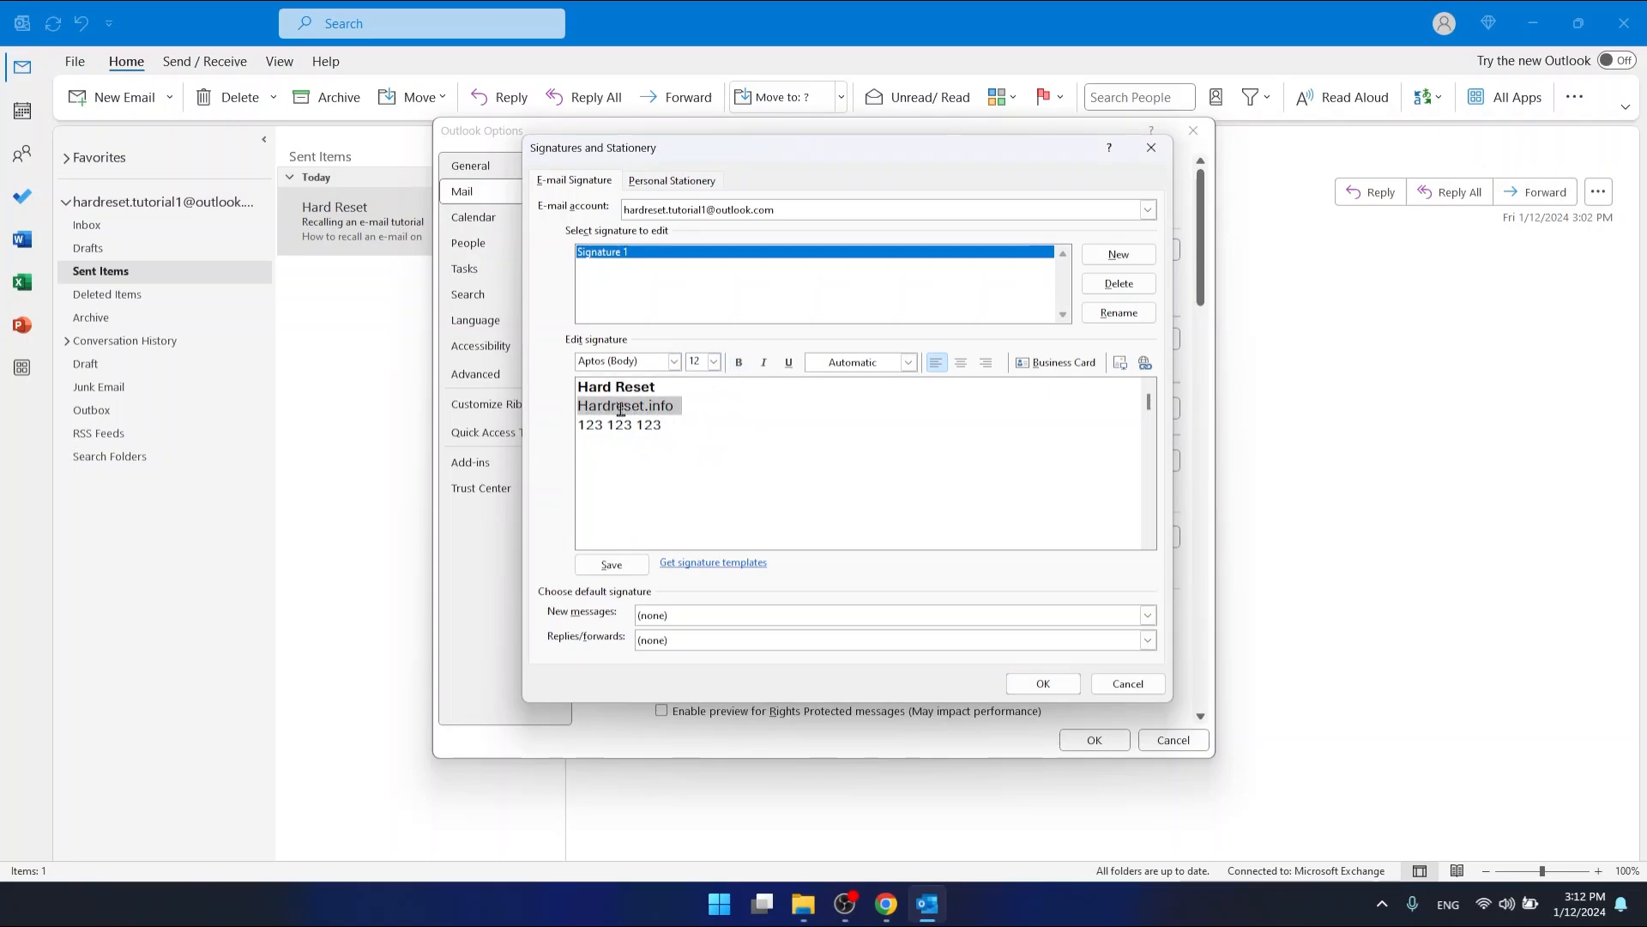
{"action": "left_click", "coordinate": [764, 362]}
- Underline the phone number line at the end of the signature
{"action": "left_click", "coordinate": [676, 436]}
{"action": "left_click_drag", "start_coordinate": [667, 427], "coordinate": [577, 426]}
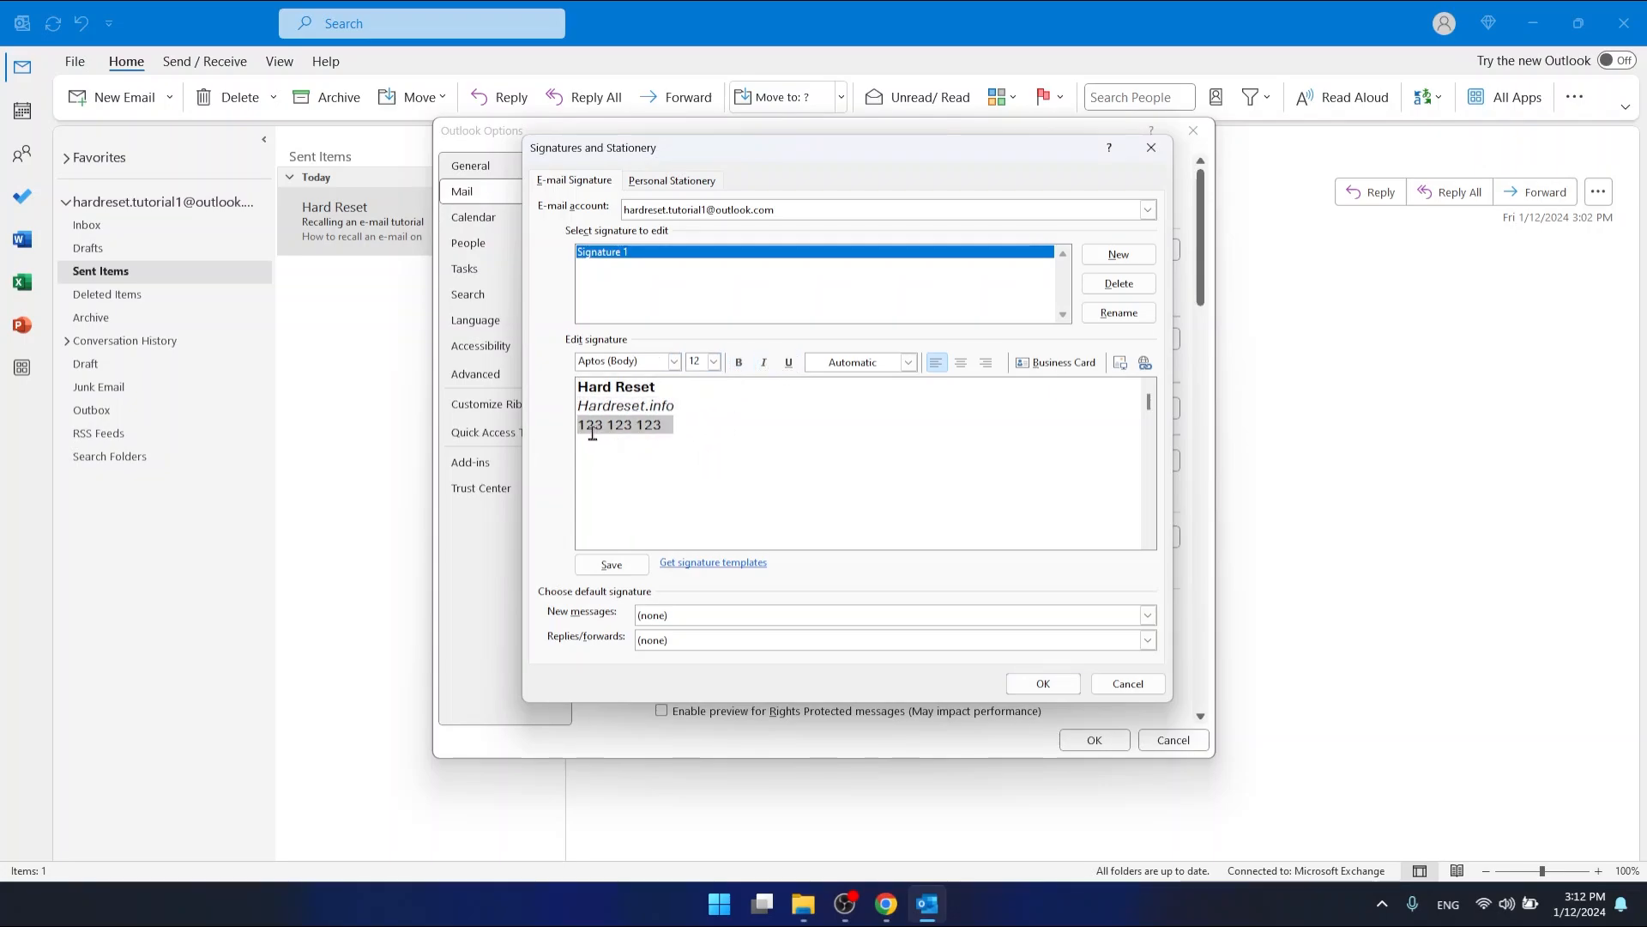
{"action": "left_click", "coordinate": [789, 362]}
{"action": "left_click", "coordinate": [905, 433]}
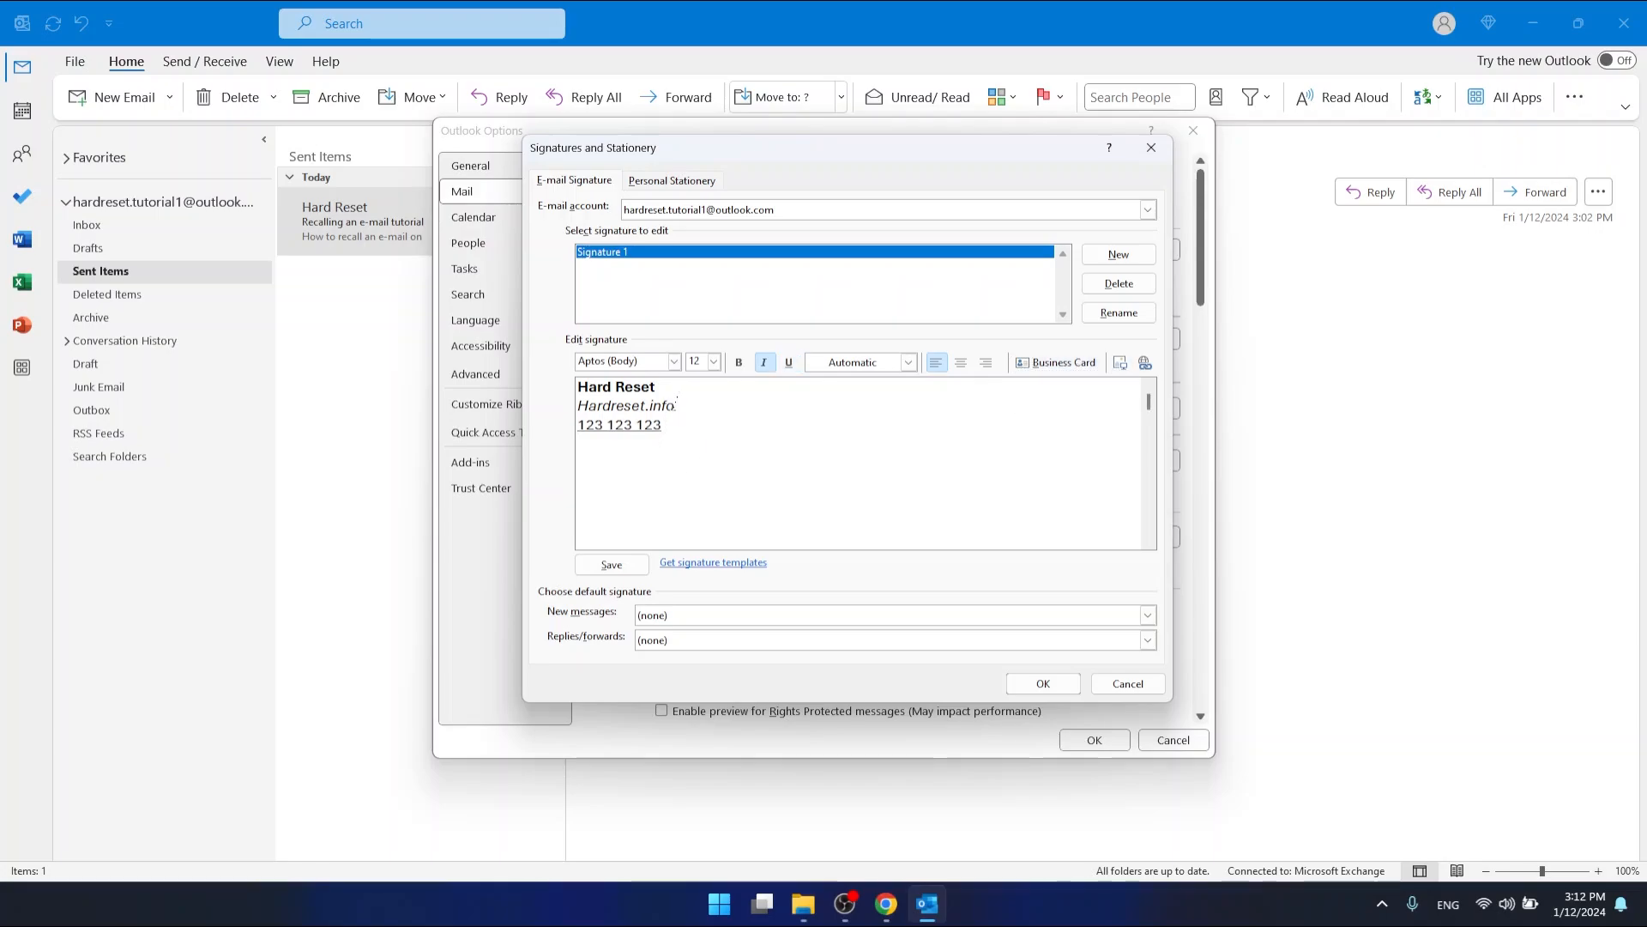
- Set the font color of the "Hardreset.info" line to a dark green theme color
{"action": "triple_click", "coordinate": [652, 406]}
{"action": "right_click", "coordinate": [633, 412]}
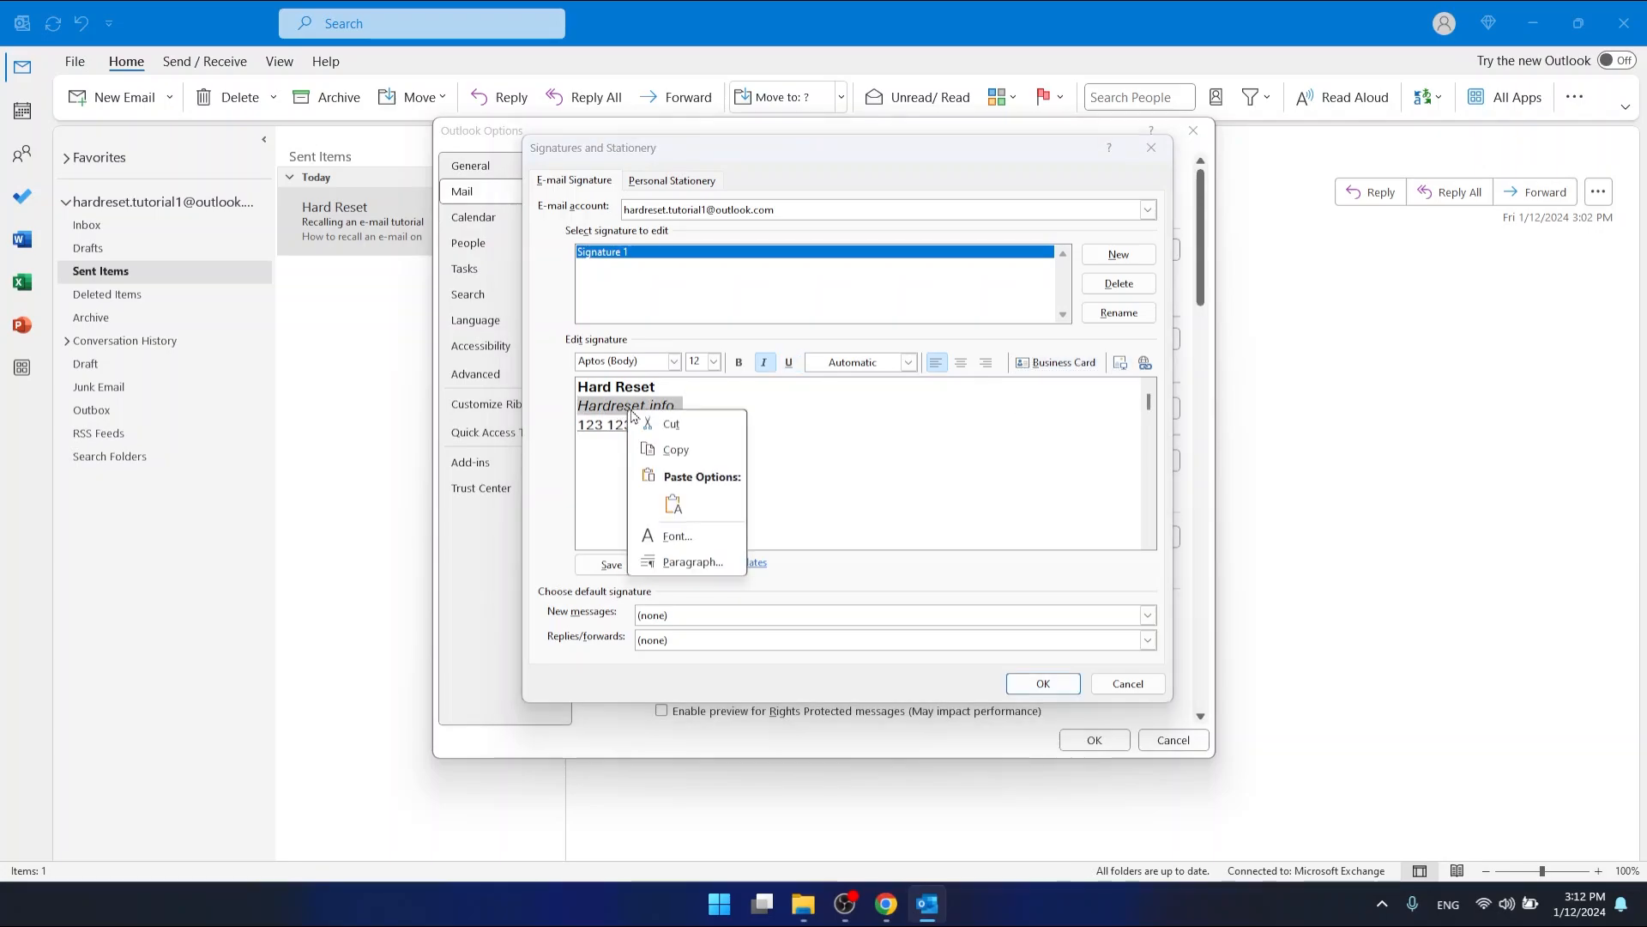
{"action": "left_click", "coordinate": [691, 536]}
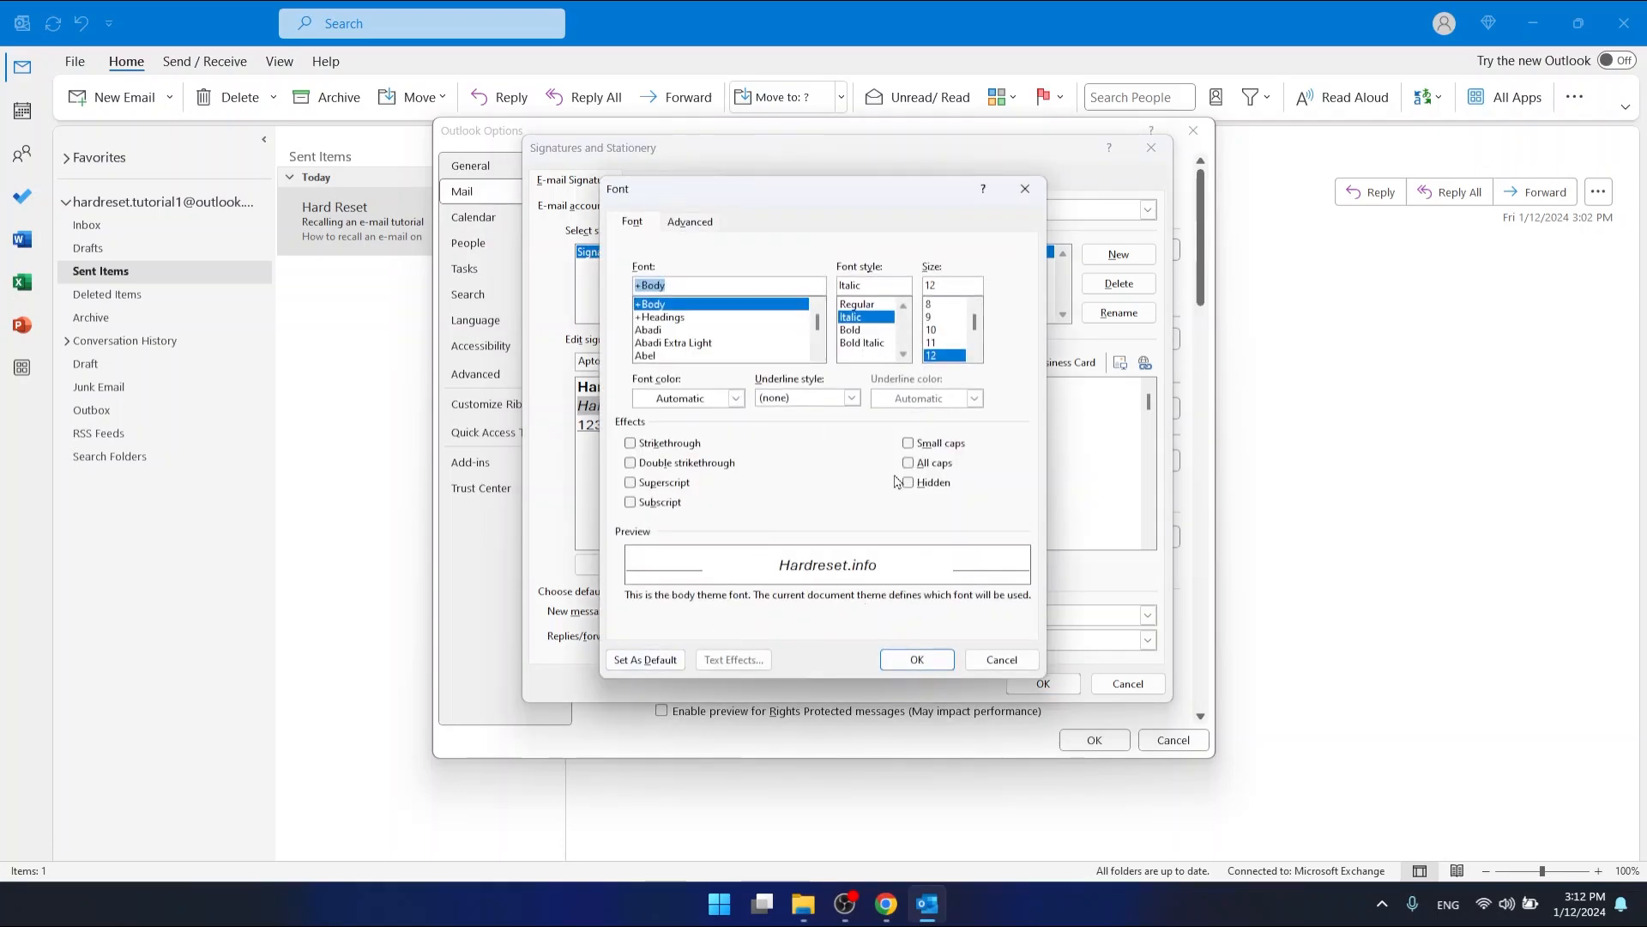
{"action": "left_click", "coordinate": [736, 399]}
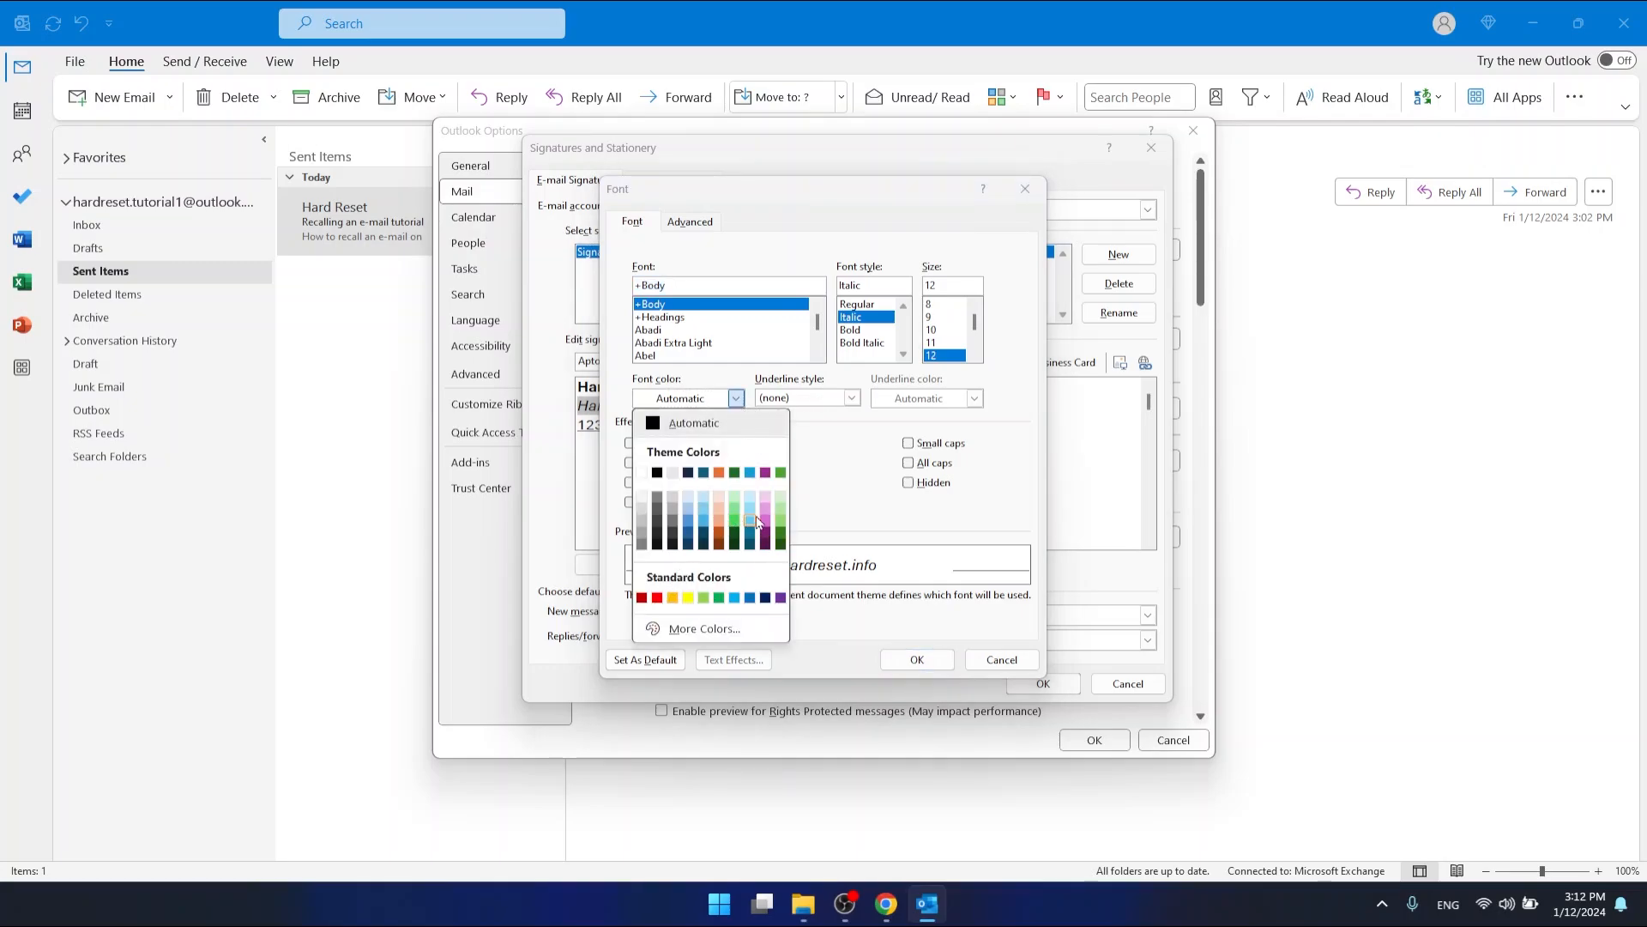
{"action": "left_click", "coordinate": [781, 534]}
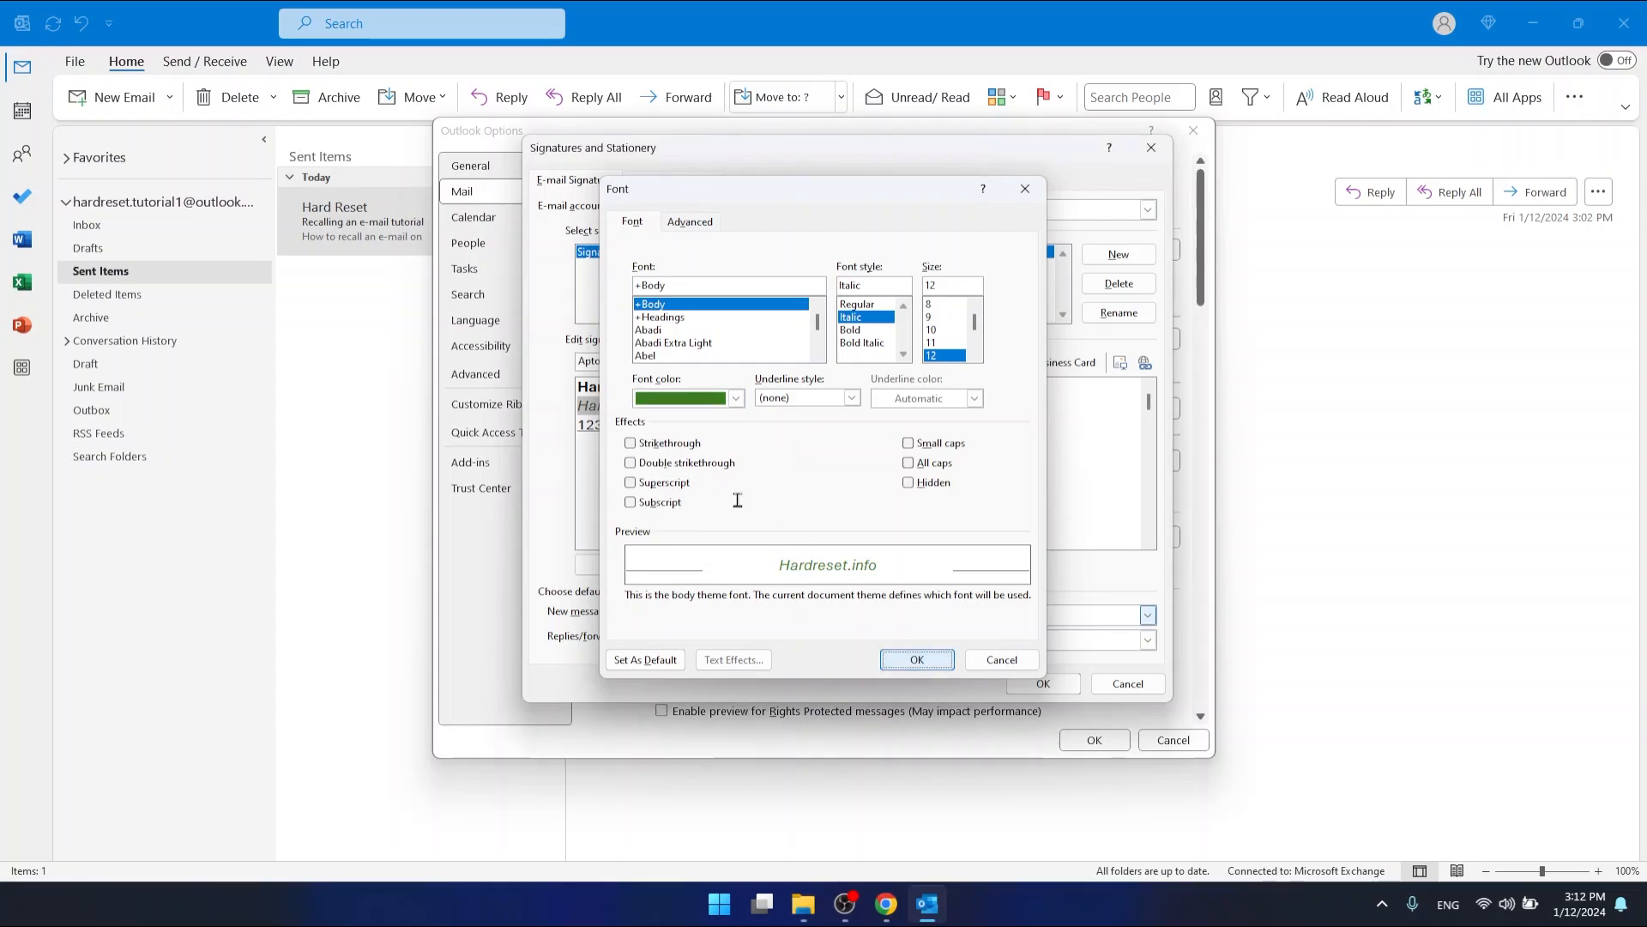
{"action": "key", "text": "Return"}
{"action": "left_click", "coordinate": [762, 456]}
{"action": "key", "text": "ctrl+a"}
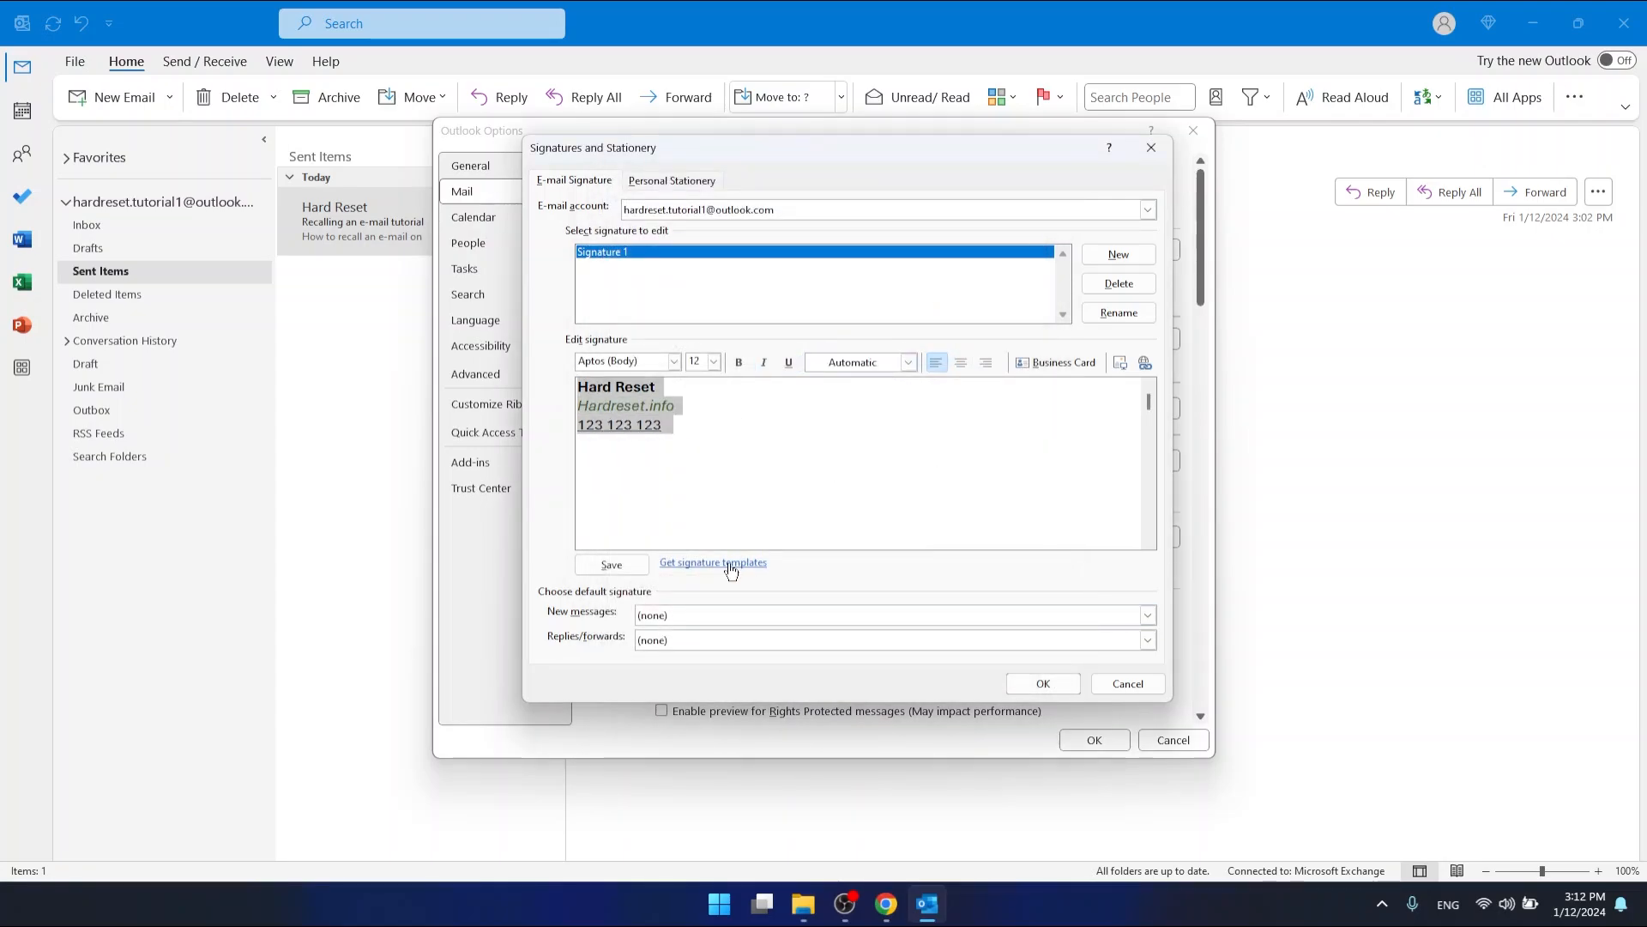
{"action": "left_click", "coordinate": [902, 506]}
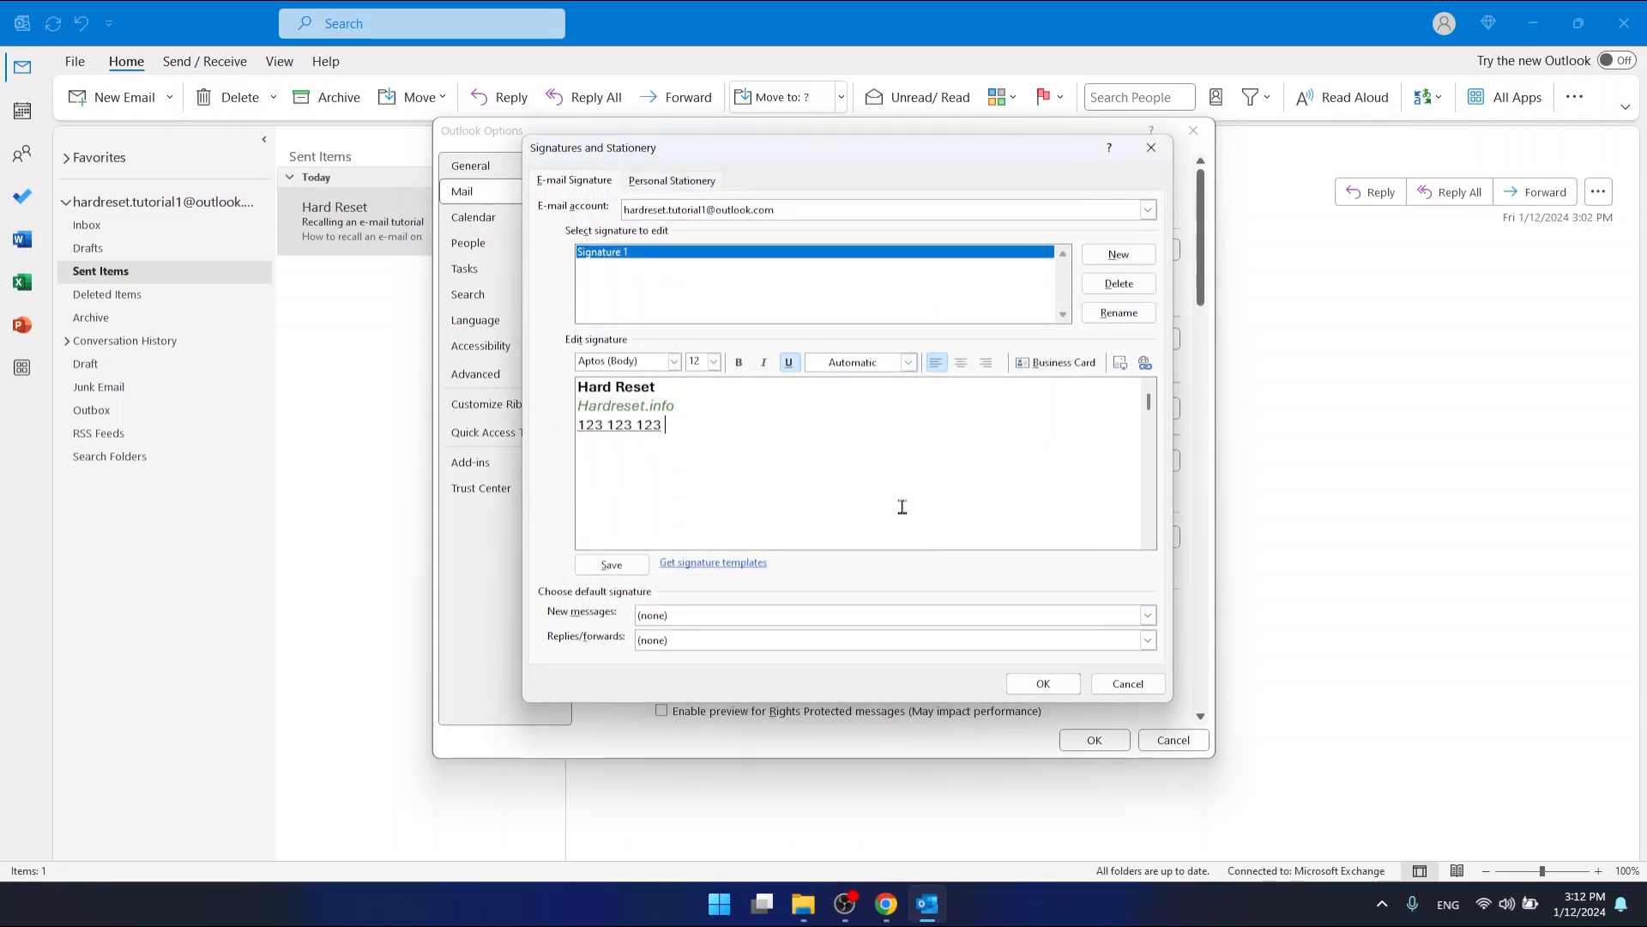
- Save the signature and choose Signature 1 as the default for new messages
{"action": "left_click", "coordinate": [629, 563]}
{"action": "left_click", "coordinate": [616, 565]}
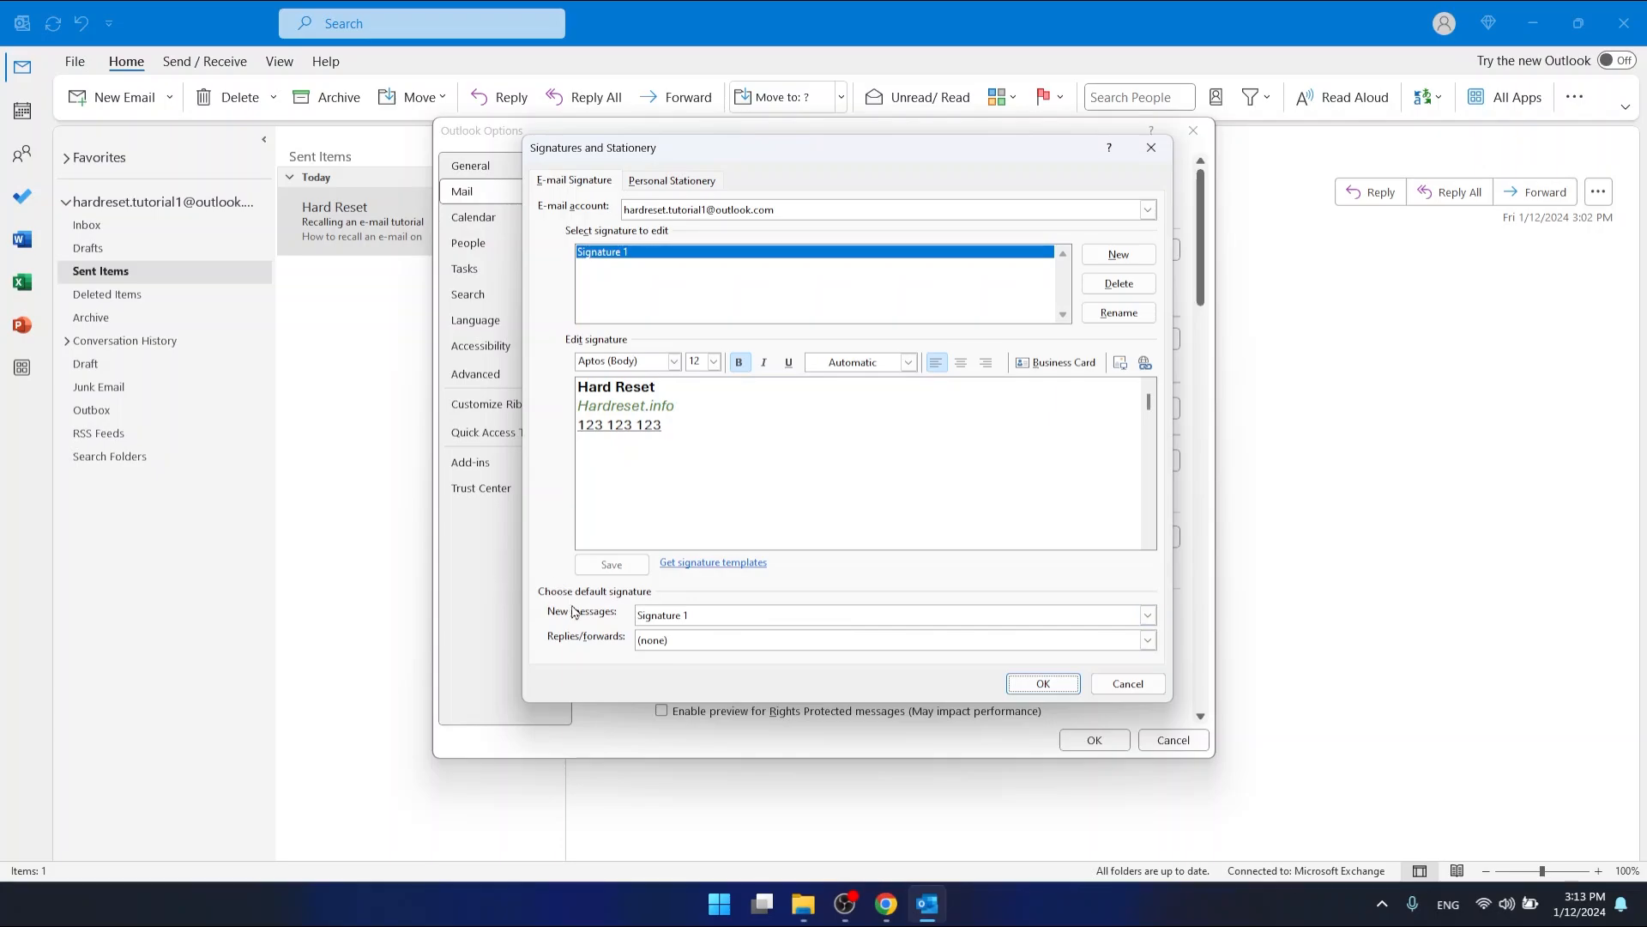
{"action": "left_click", "coordinate": [788, 618]}
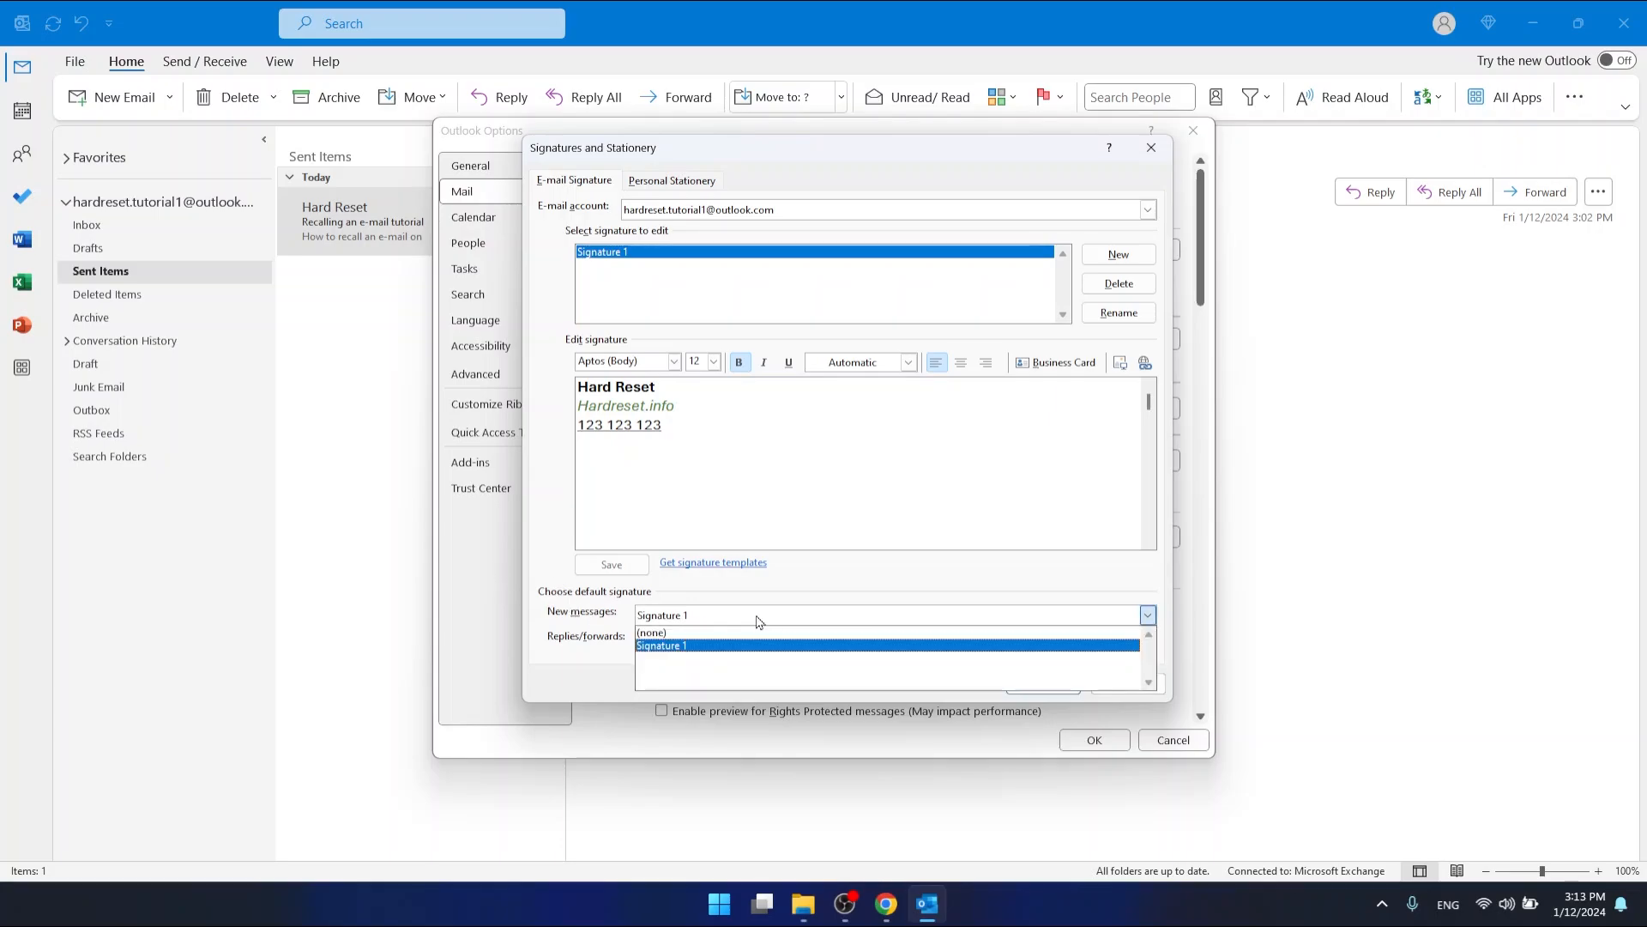
{"action": "left_click", "coordinate": [694, 645]}
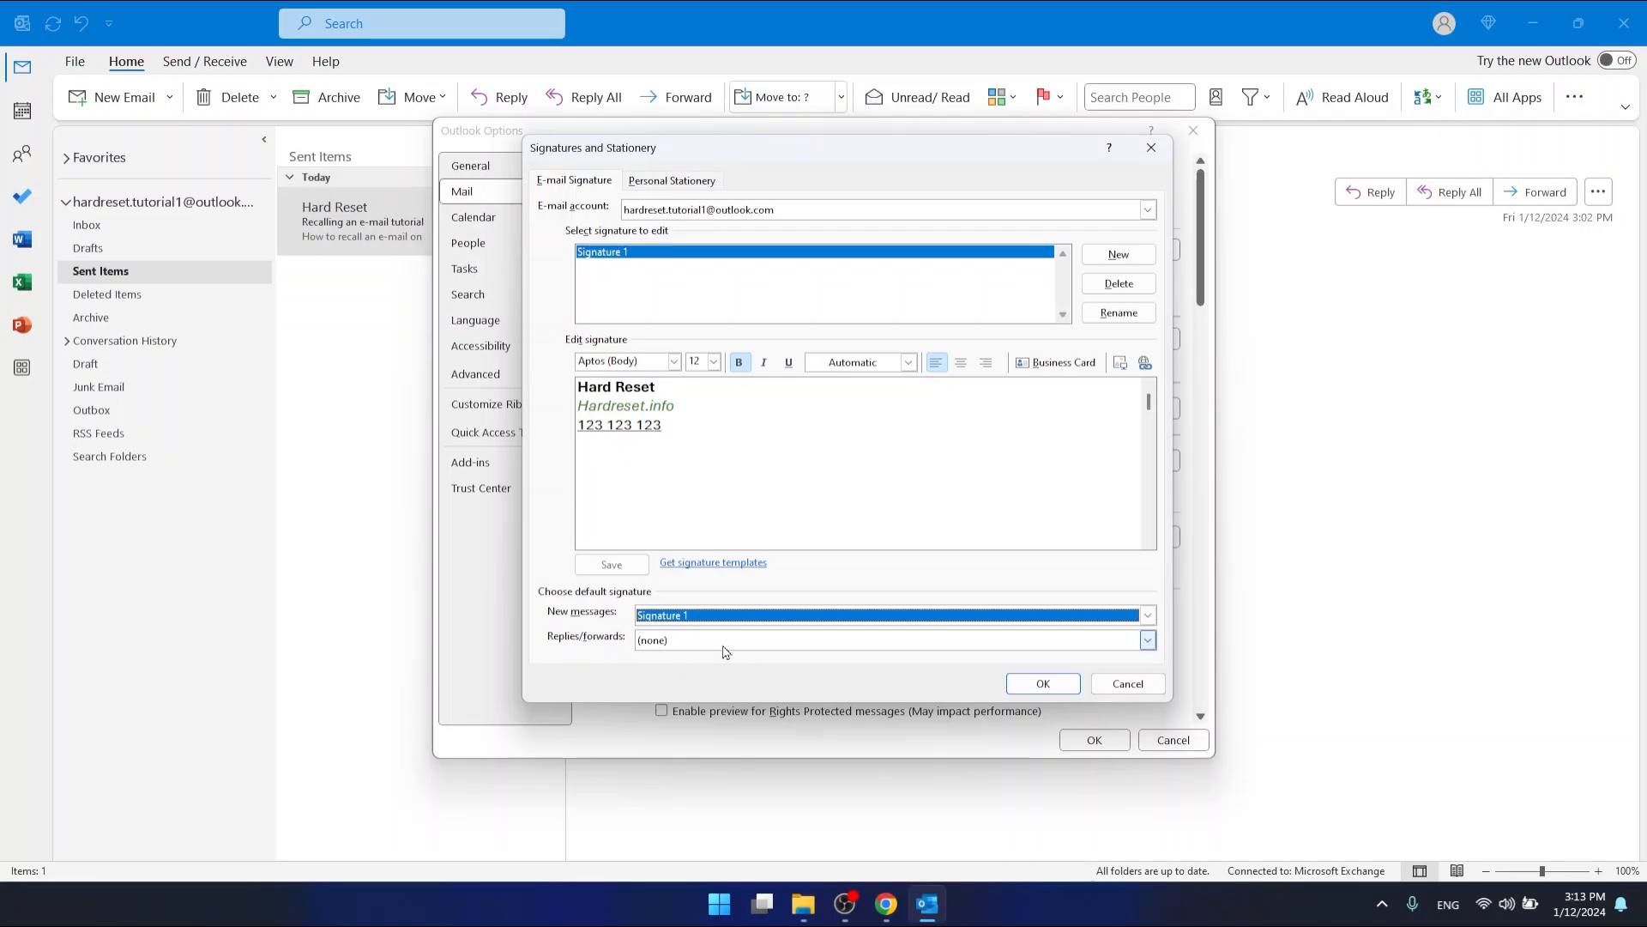
- Keep the default signature for replies and forwards at (none), and confirm the signature settings and mail options
{"action": "left_click", "coordinate": [666, 650]}
{"action": "left_click", "coordinate": [665, 656]}
{"action": "left_click", "coordinate": [686, 282]}
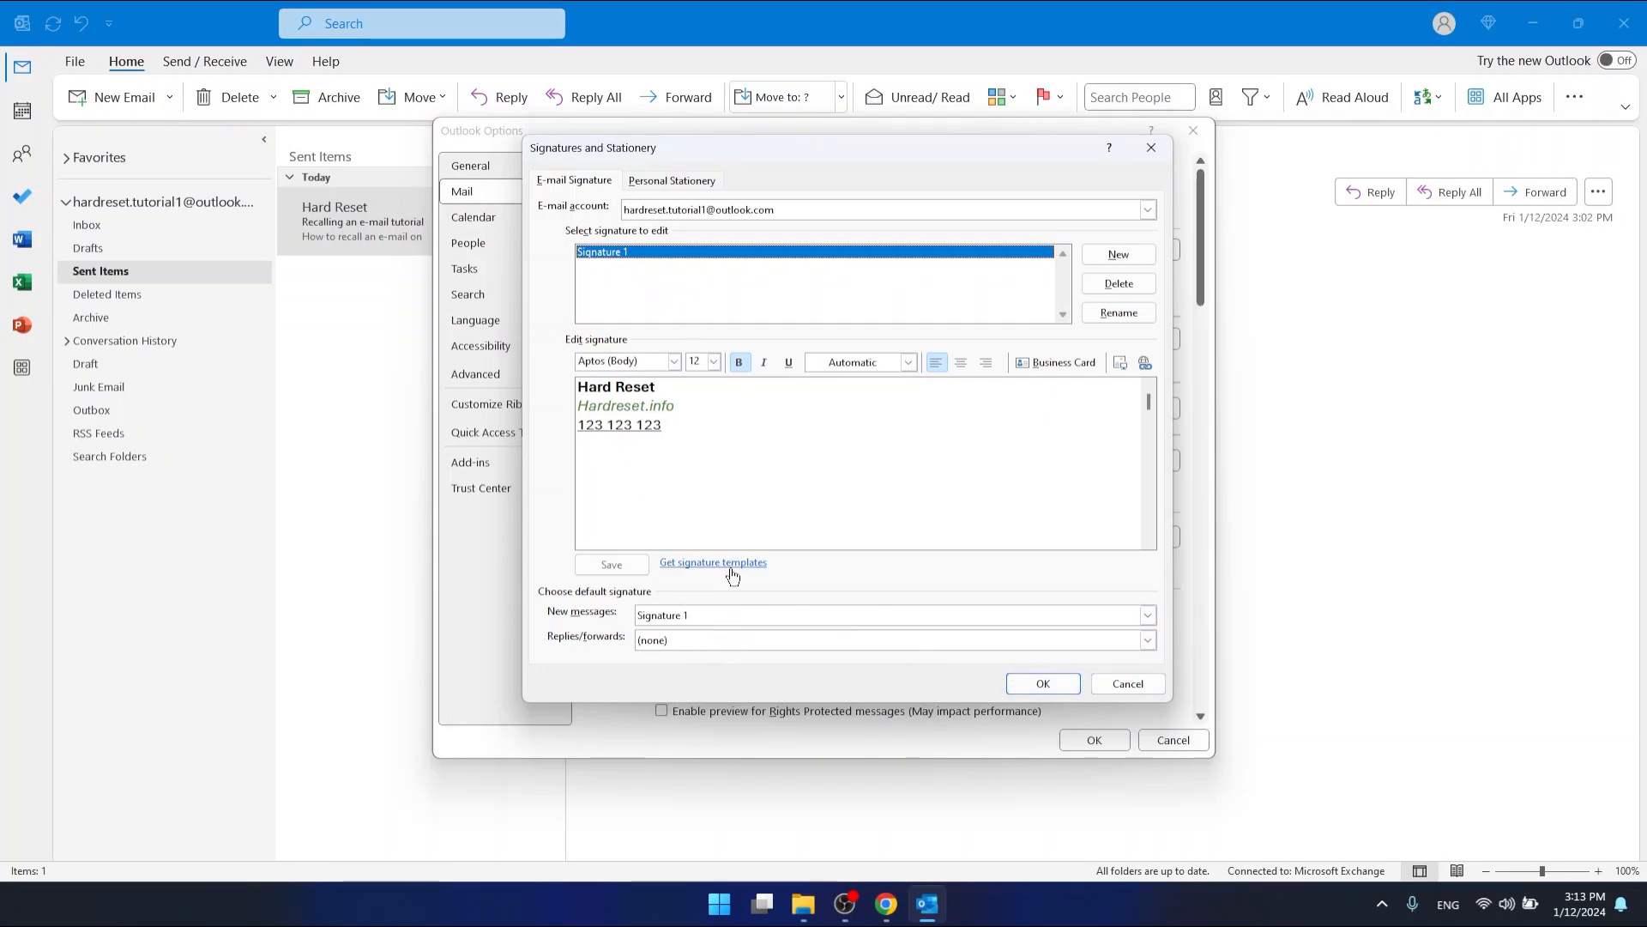
{"action": "left_click", "coordinate": [1043, 683]}
{"action": "left_click", "coordinate": [1095, 741]}
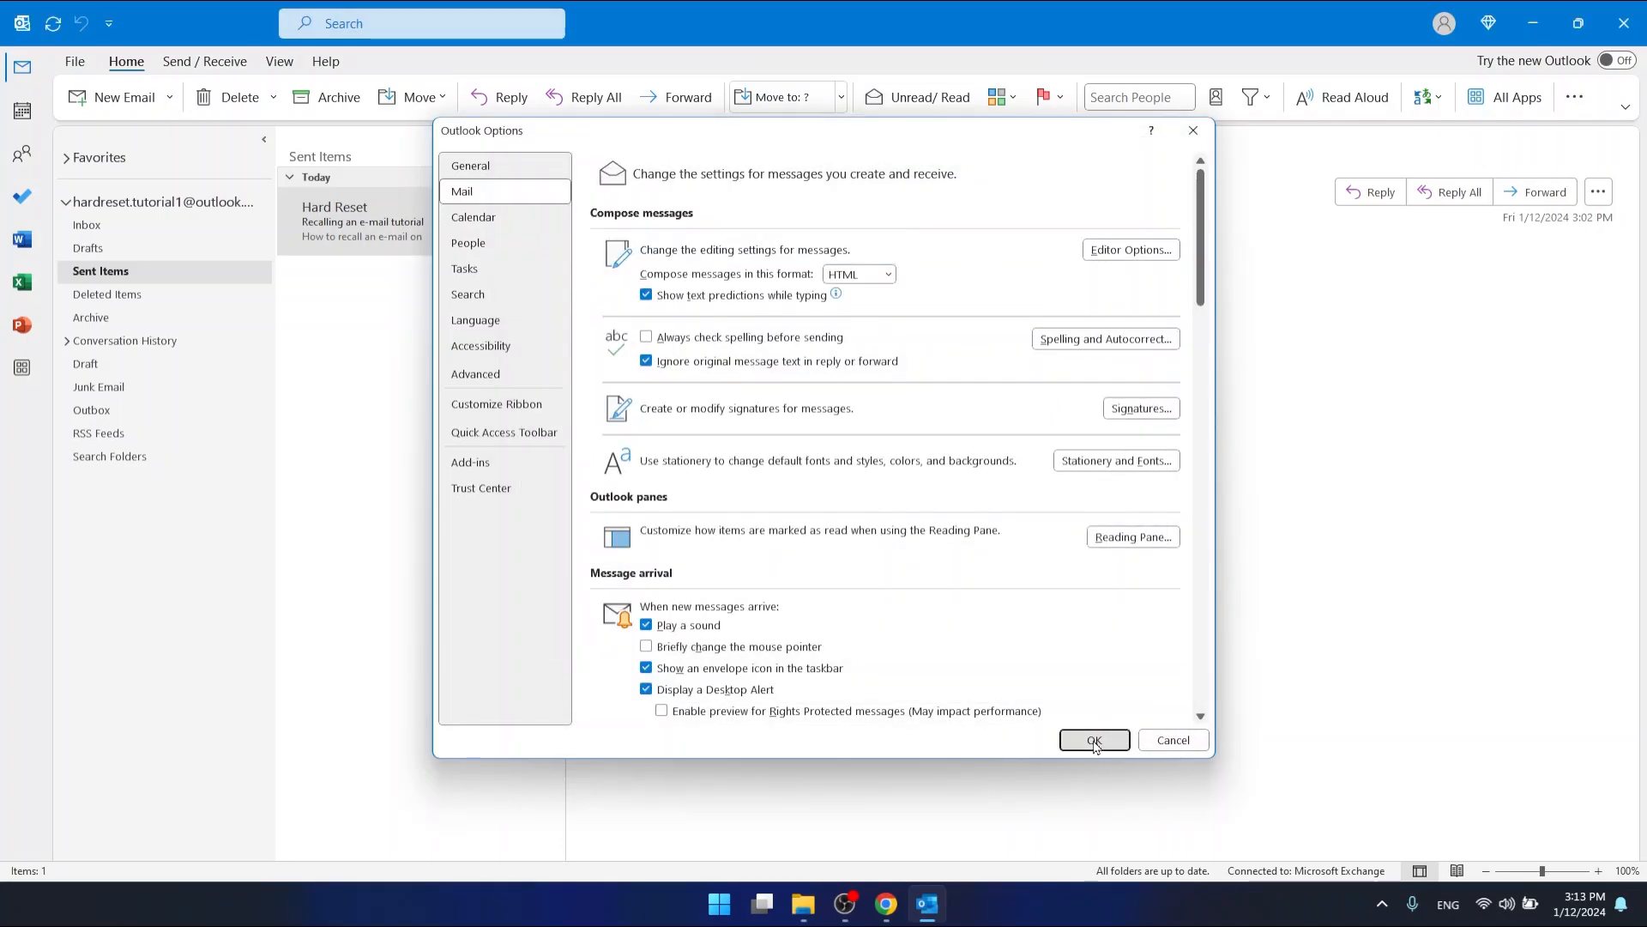
- Start a new email and check the signature inserted in the message body
{"action": "left_click", "coordinate": [123, 98]}
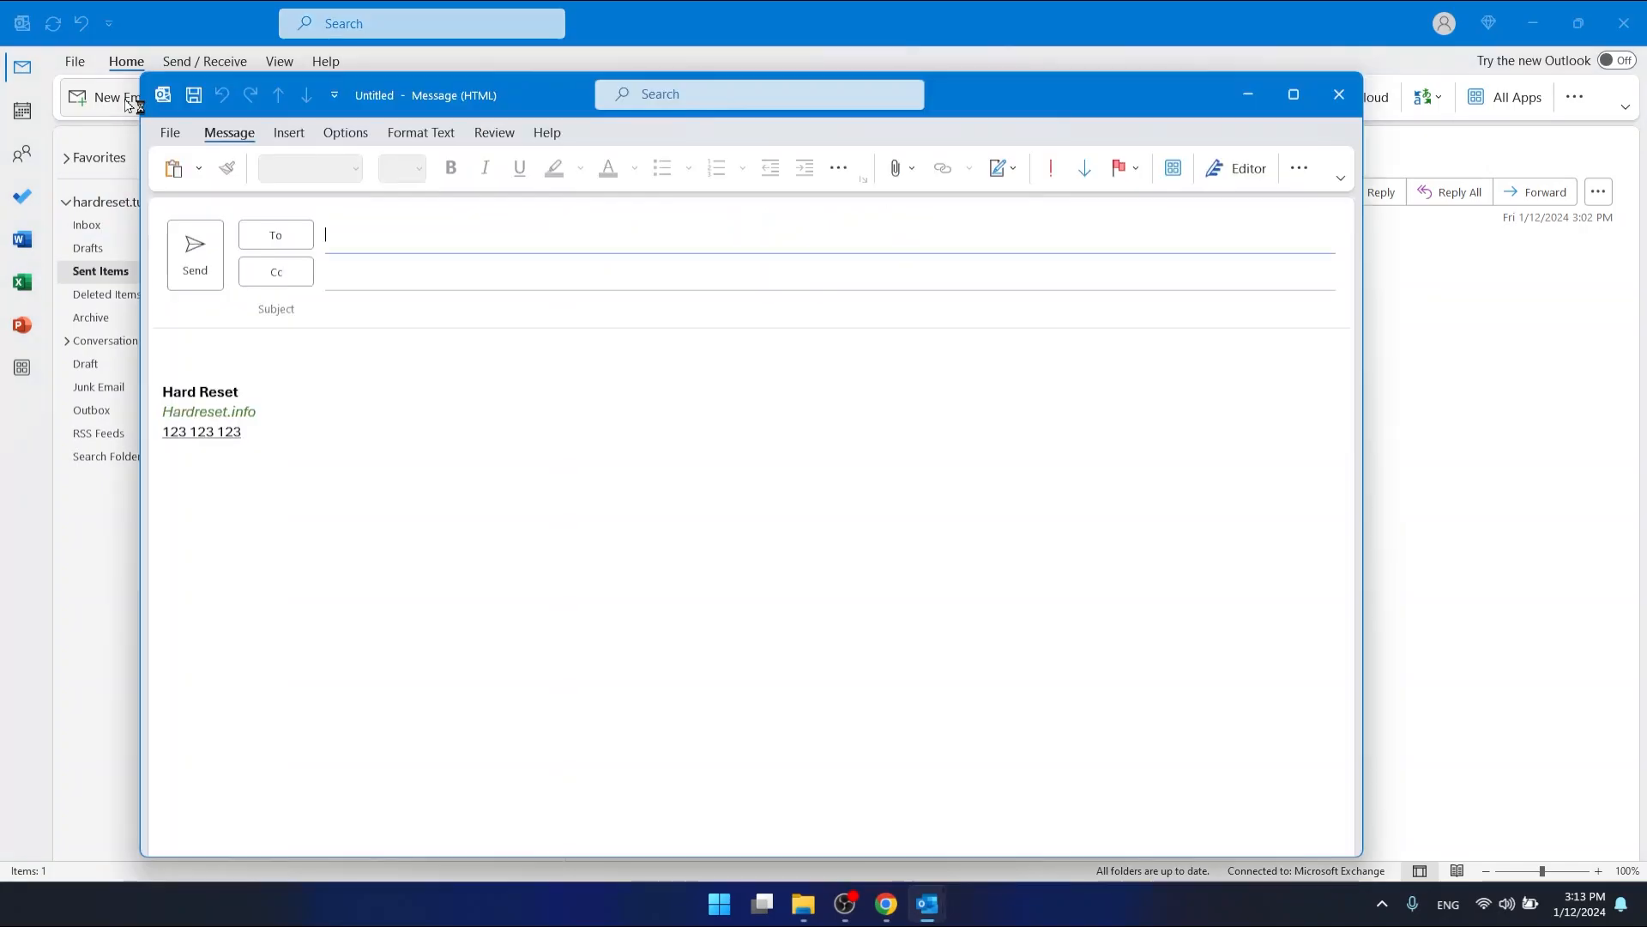
{"action": "left_click_drag", "start_coordinate": [258, 438], "coordinate": [173, 371]}
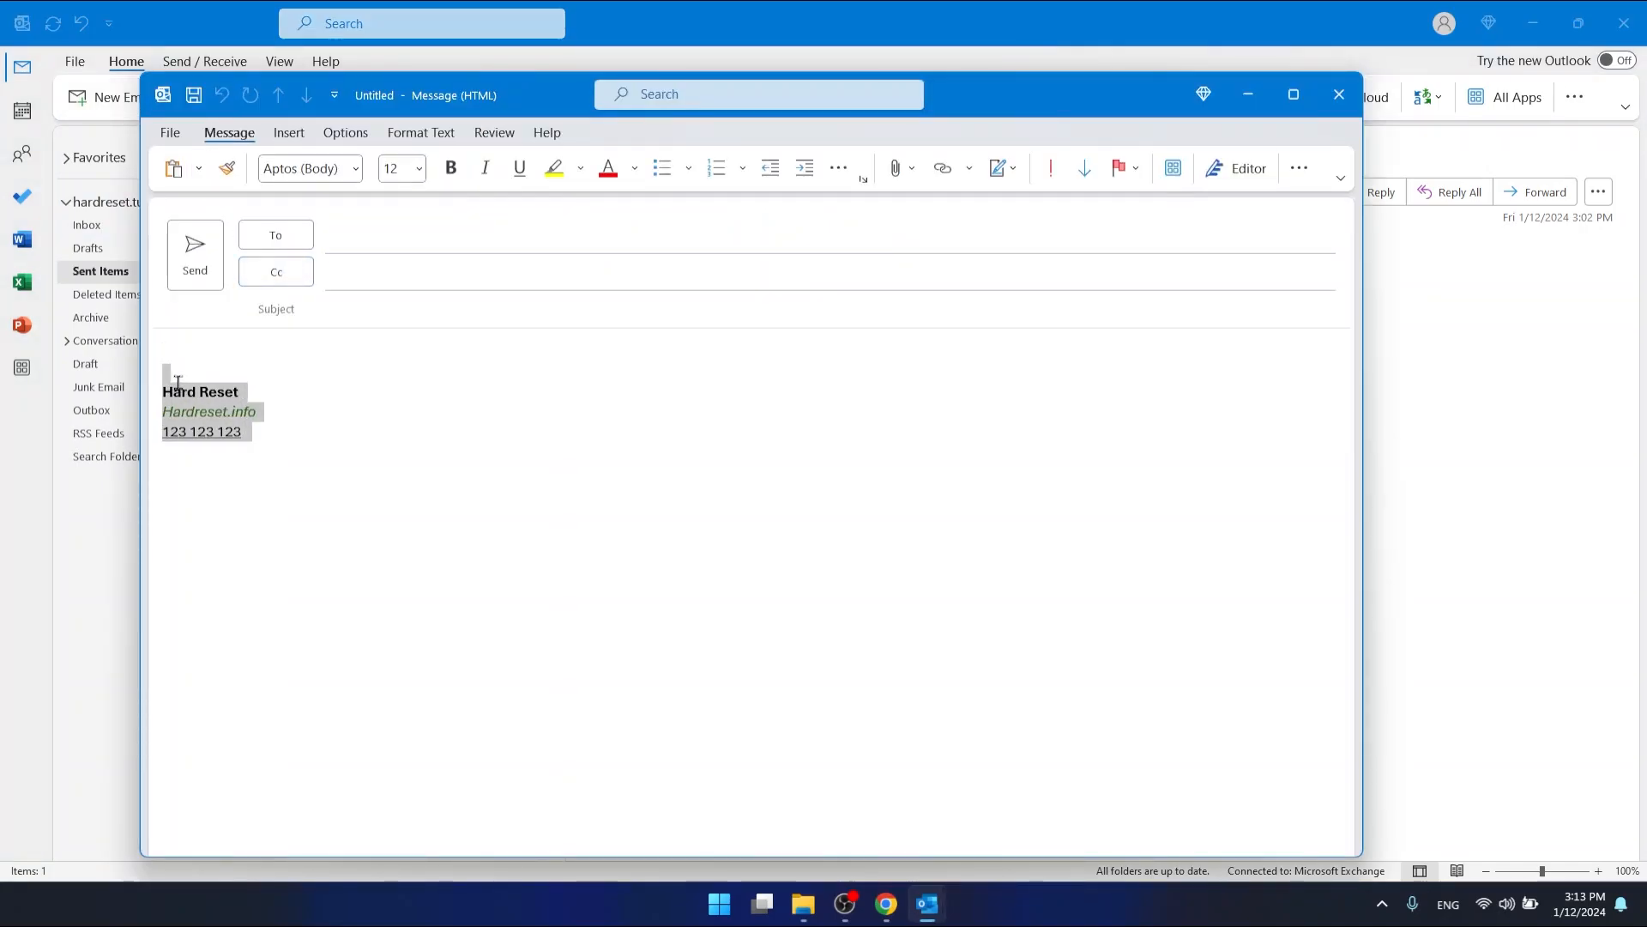
{"action": "left_click", "coordinate": [311, 443]}
{"action": "mouse_move", "coordinate": [253, 441]}
{"action": "left_mouse_down"}
{"action": "mouse_move", "coordinate": [165, 411]}
{"action": "mouse_move", "coordinate": [172, 388]}
{"action": "left_mouse_up"}
{"action": "left_click", "coordinate": [377, 407]}
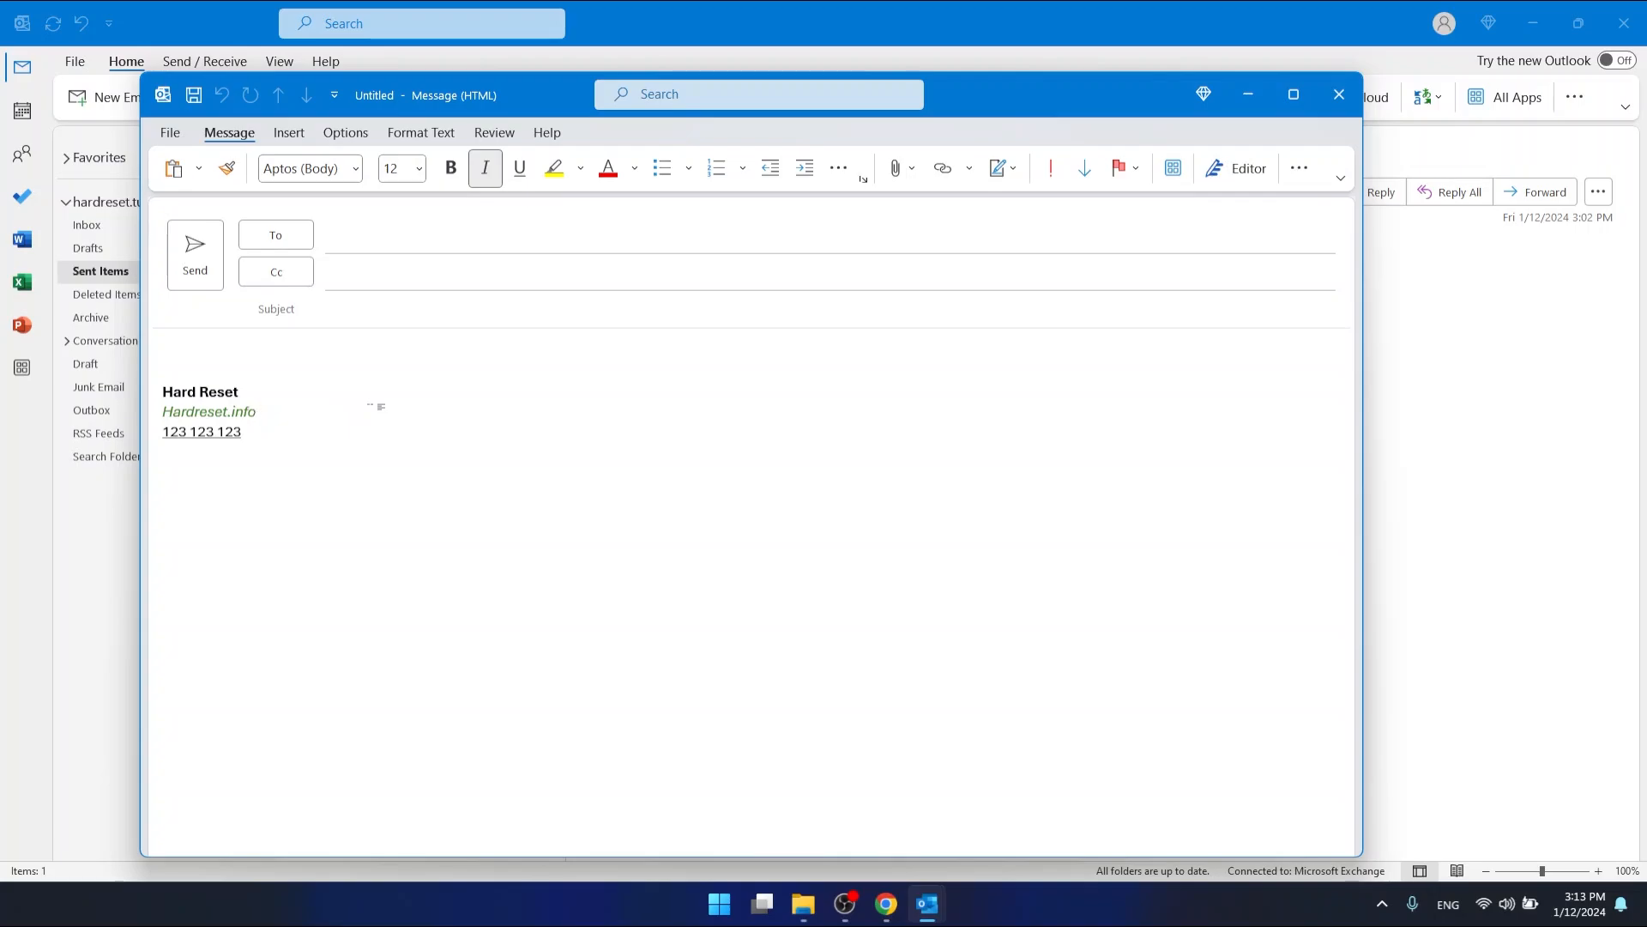
{"action": "mouse_move", "coordinate": [256, 436]}
{"action": "left_mouse_down"}
{"action": "mouse_move", "coordinate": [167, 391]}
{"action": "mouse_move", "coordinate": [172, 370]}
{"action": "left_mouse_up"}
{"action": "left_click", "coordinate": [313, 423]}
{"action": "left_click_drag", "start_coordinate": [257, 433], "coordinate": [163, 386]}
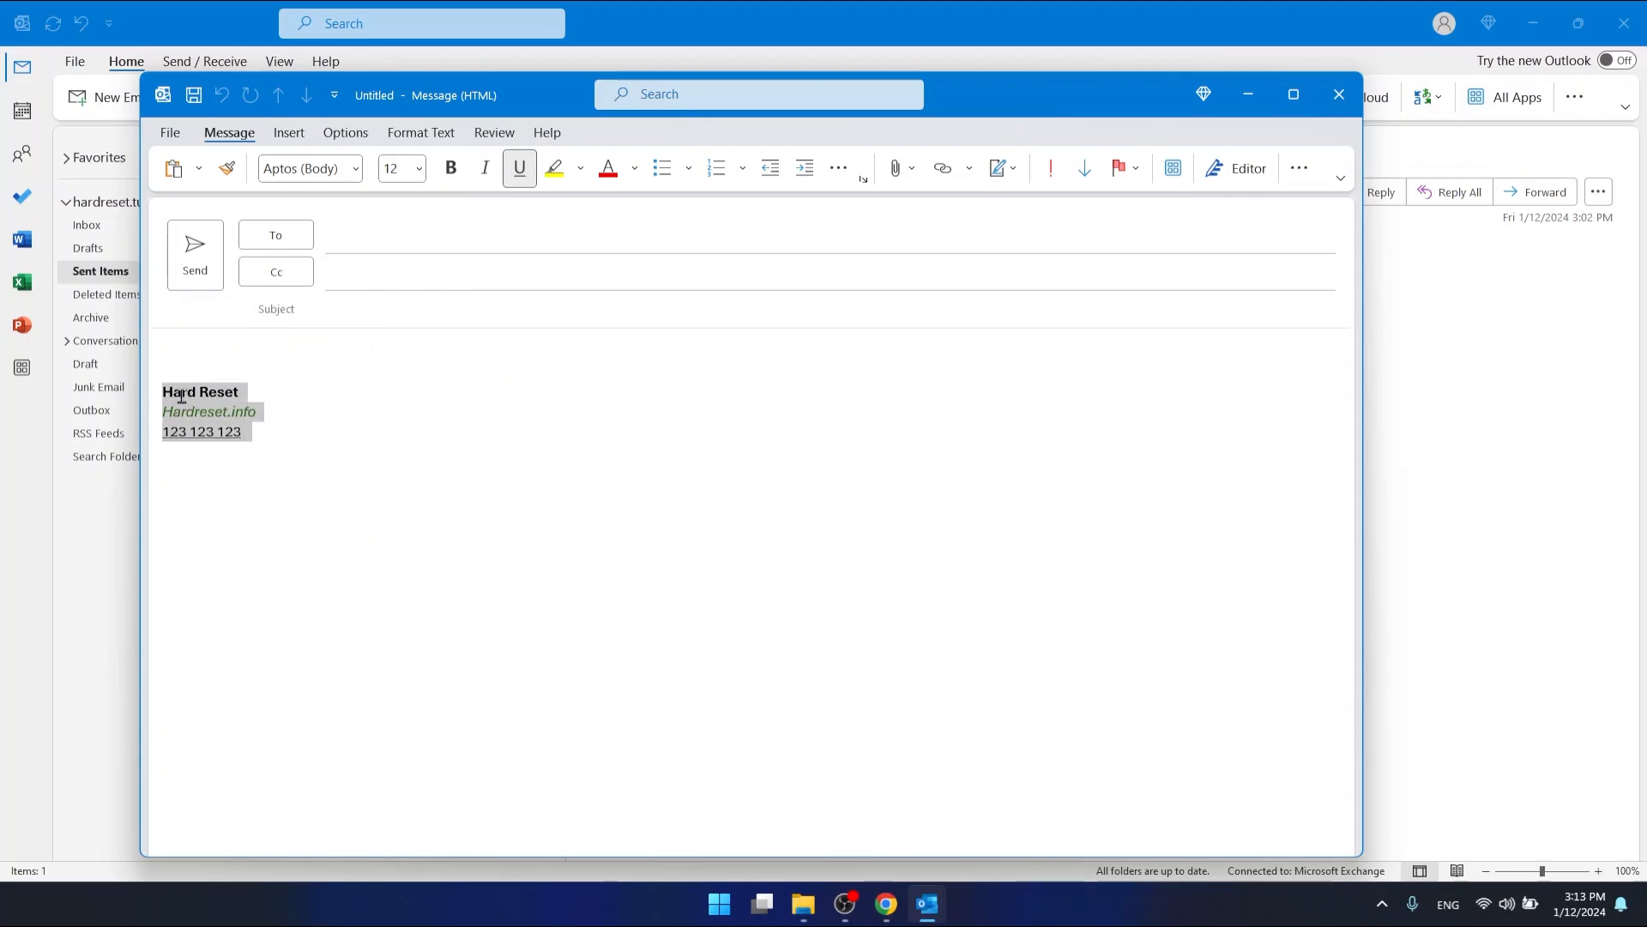
{"action": "left_click", "coordinate": [407, 435]}
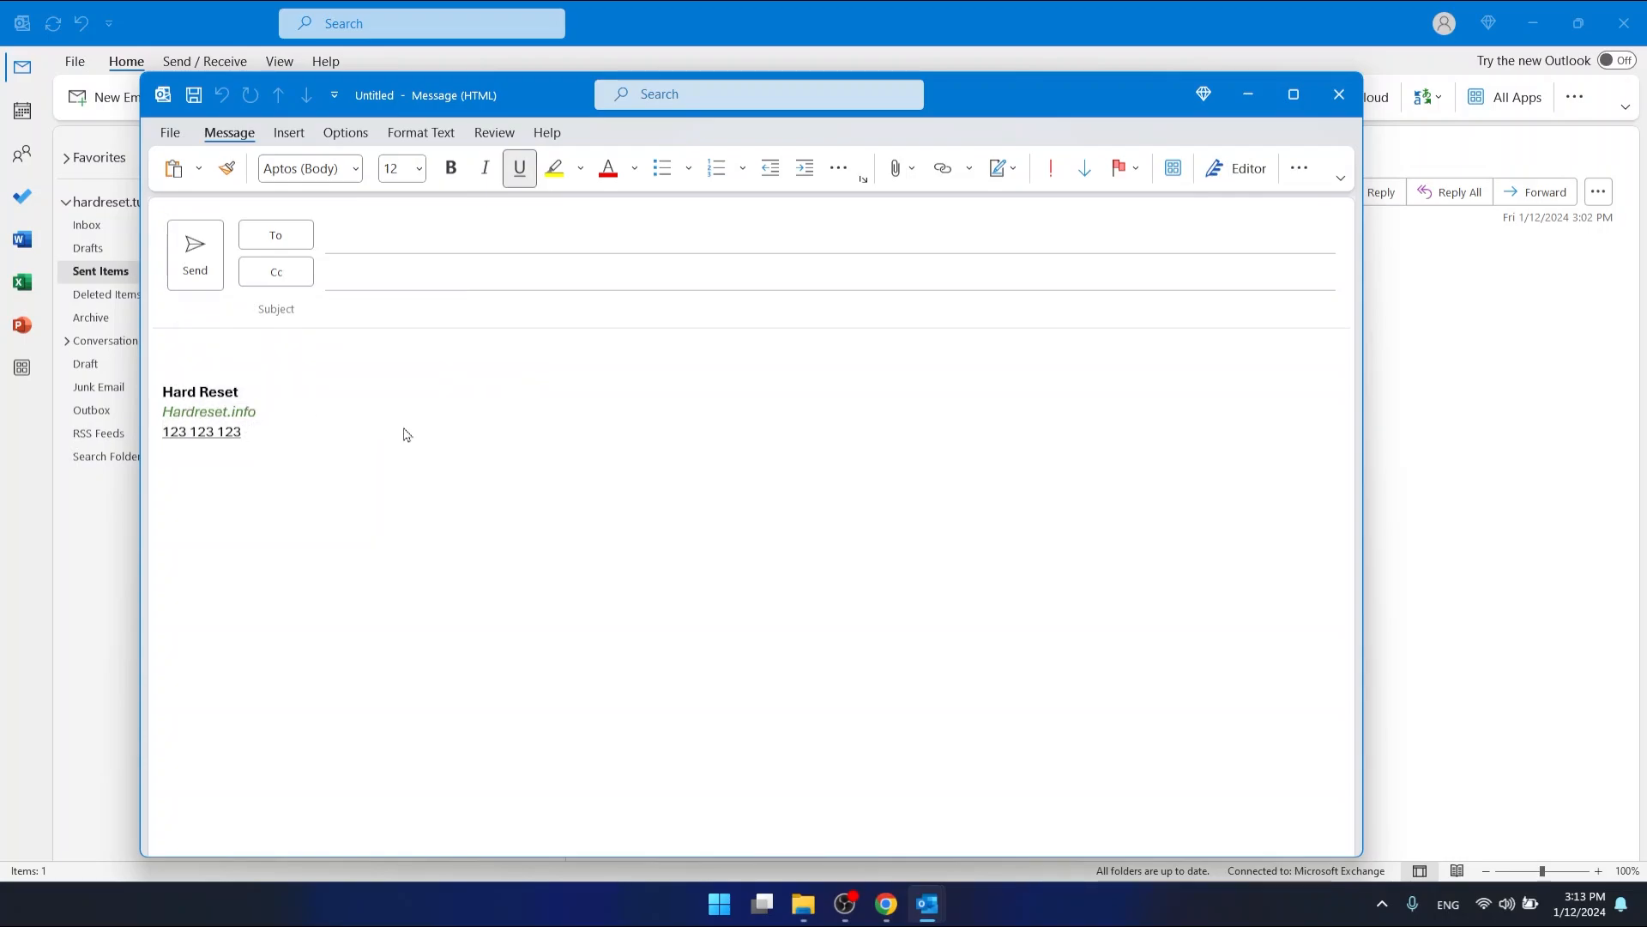